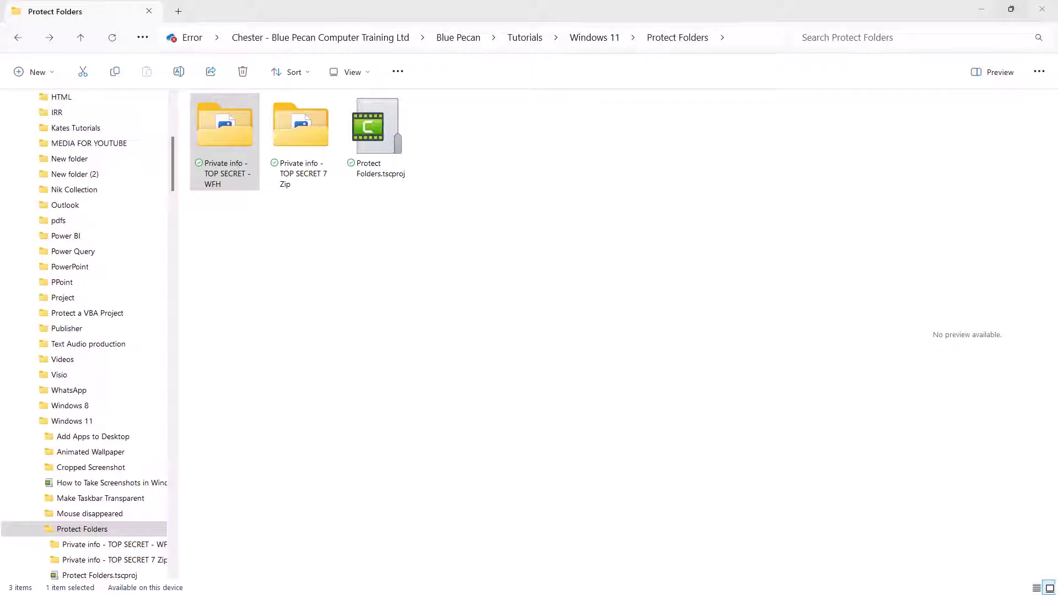
- Launch Microsoft Store from a Start menu search for 'store'
key(super)
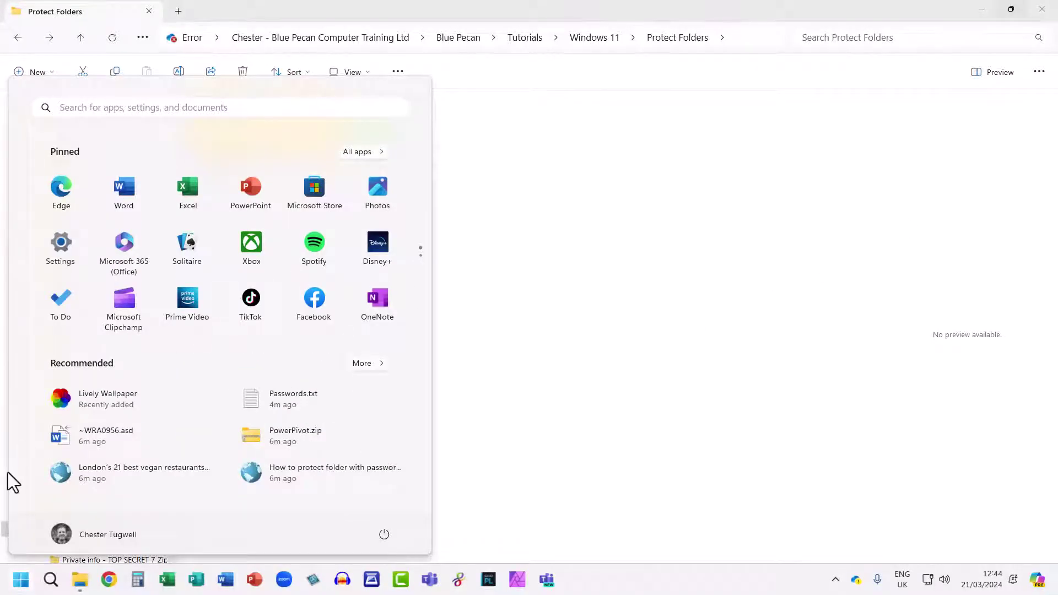
click(71, 107)
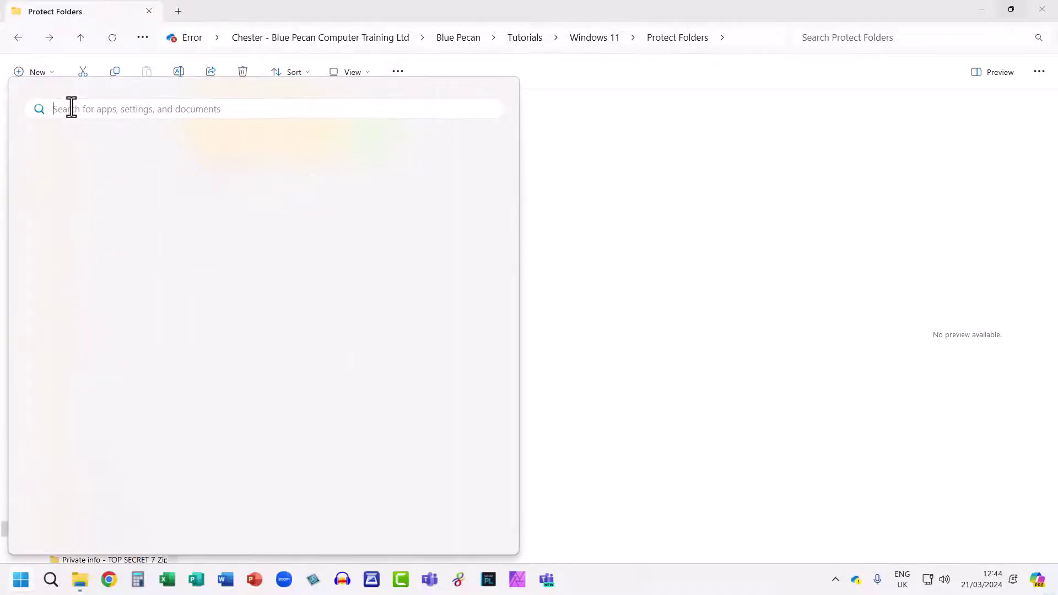
text(store)
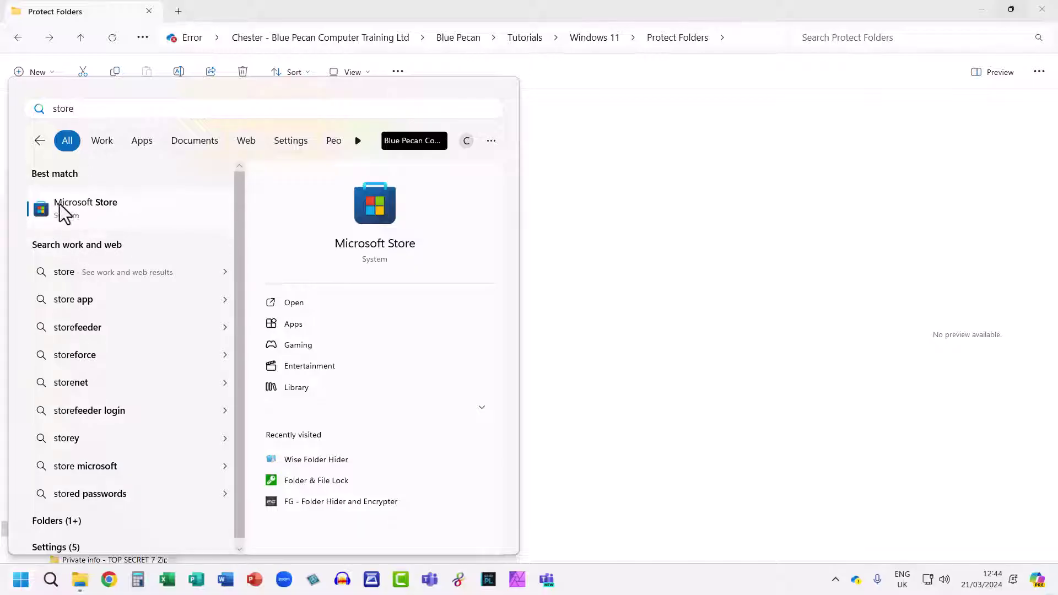
click(87, 211)
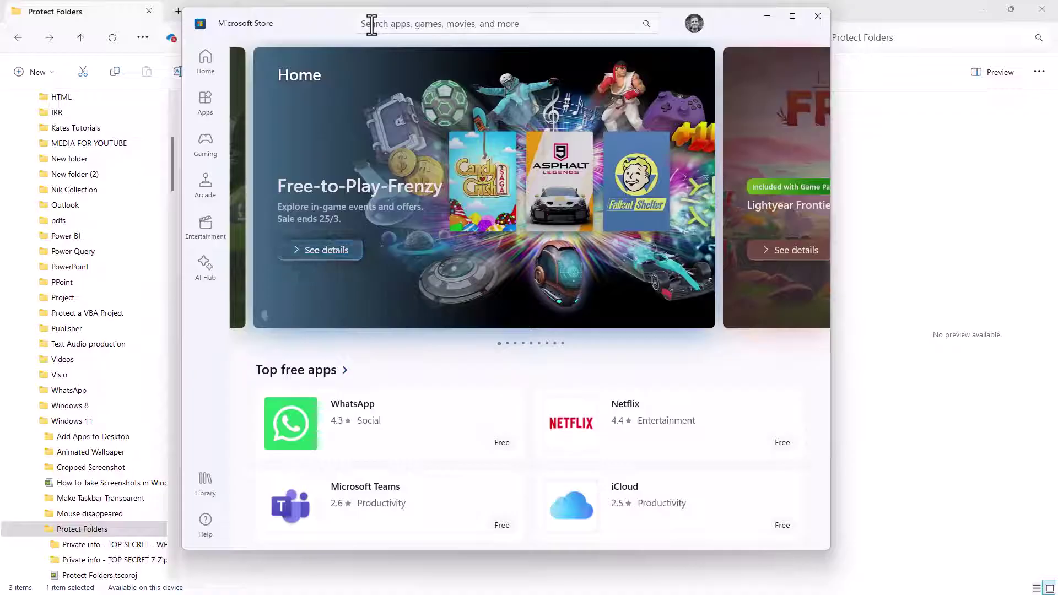
- Search the Store for 'wise folder' and start installing Wise Folder Hider
click(371, 24)
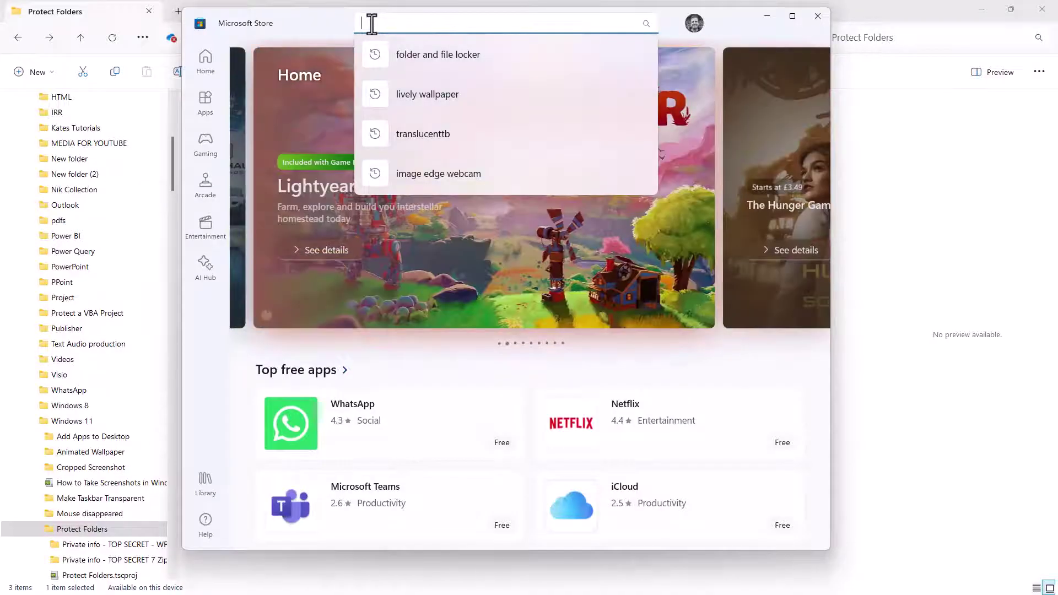
text(wise folder)
click(424, 94)
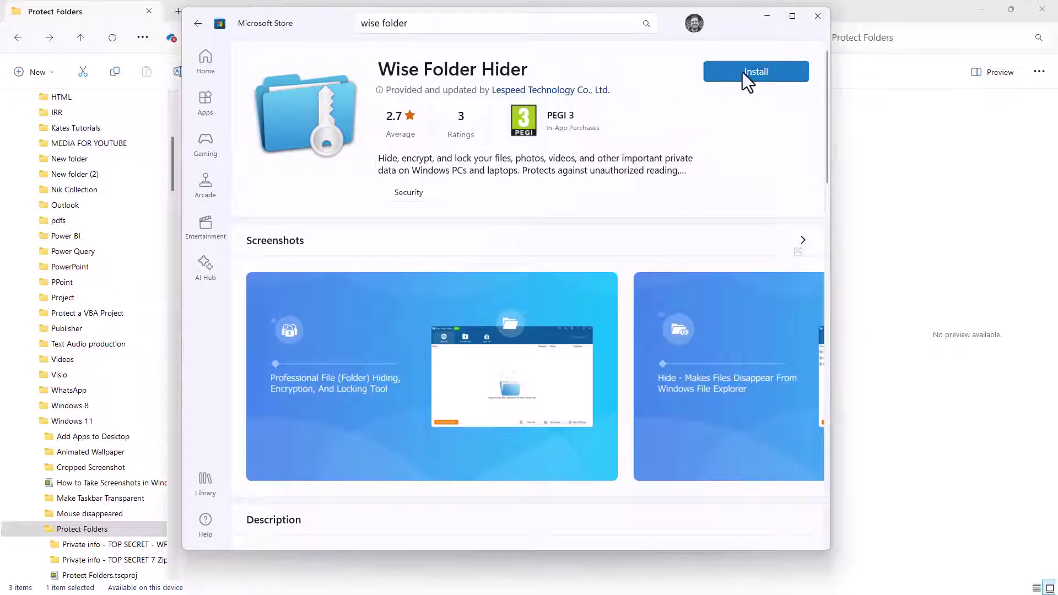
click(758, 73)
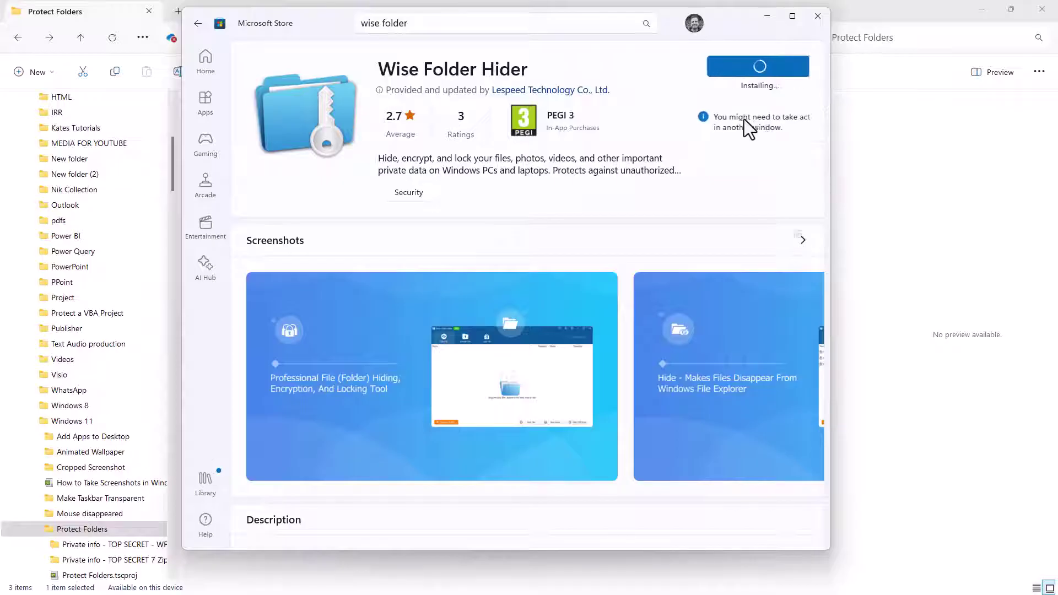
- Close the Store and scroll the Start menu's All apps list to the W entries
click(818, 16)
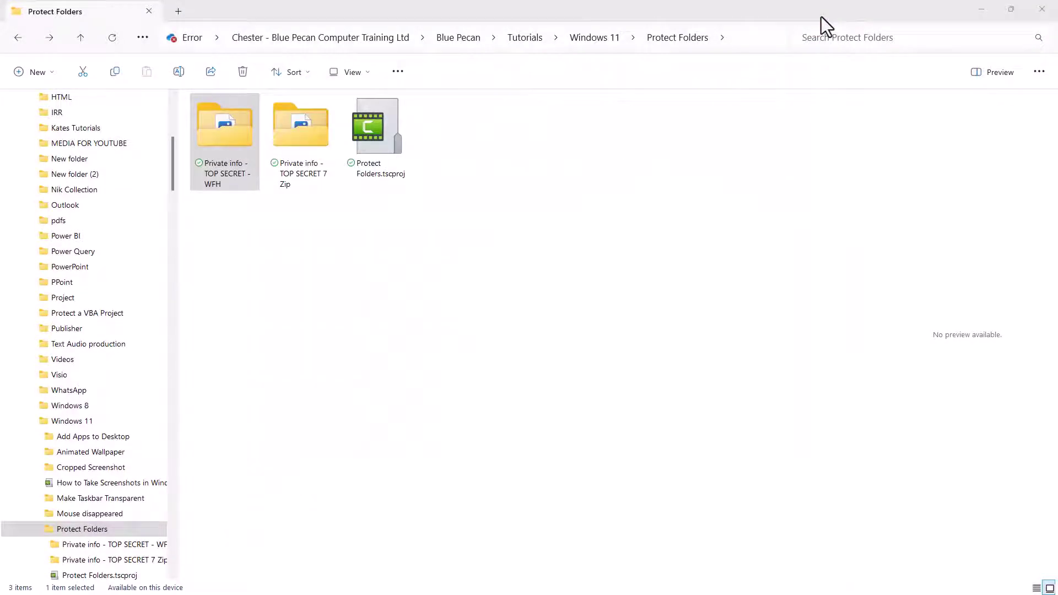
key(super)
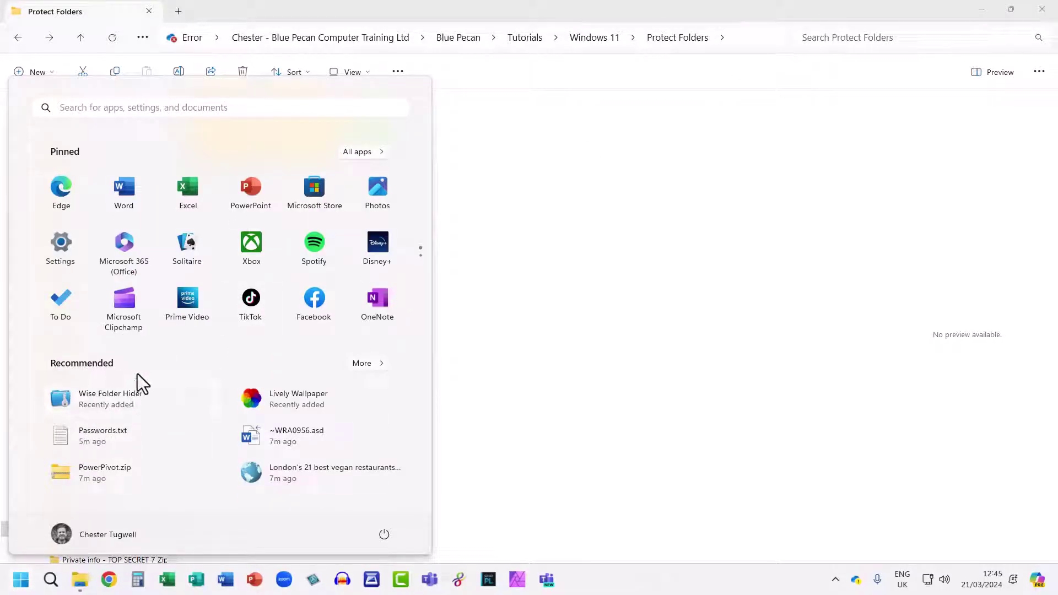
click(360, 151)
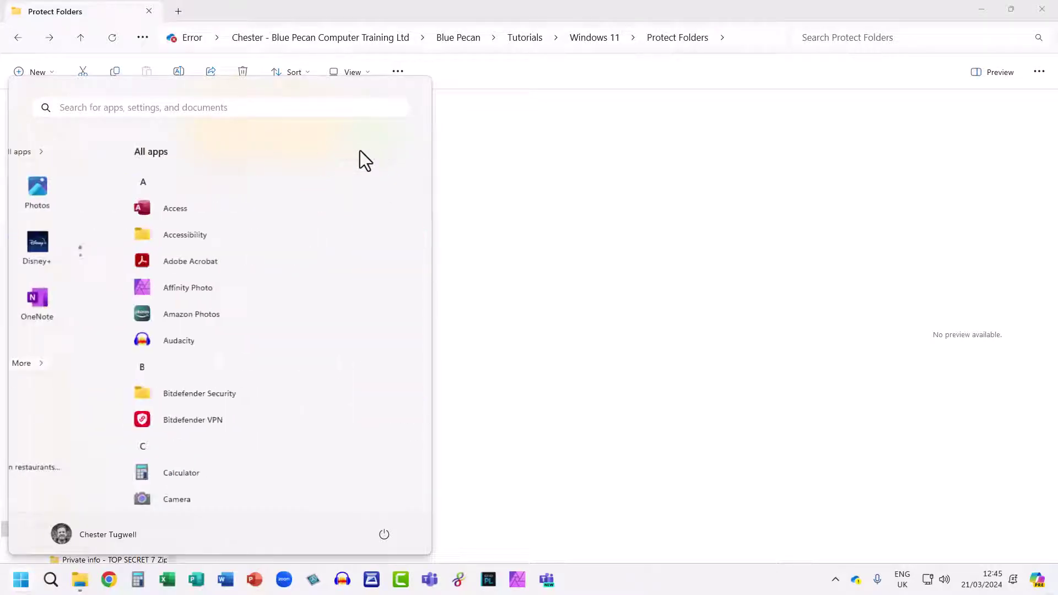
drag(429, 195, 391, 449)
scroll(71, 213, down, 3)
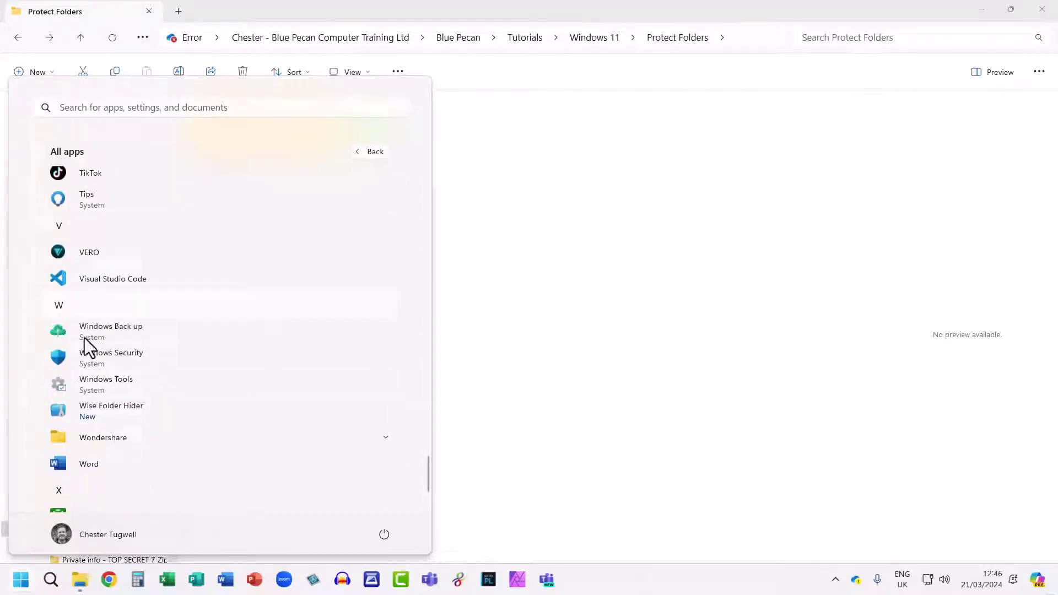
- Launch Wise Folder Hider, create a login password, and drag in 'Private info - TOP SECRET - WFH' to hide it
click(111, 412)
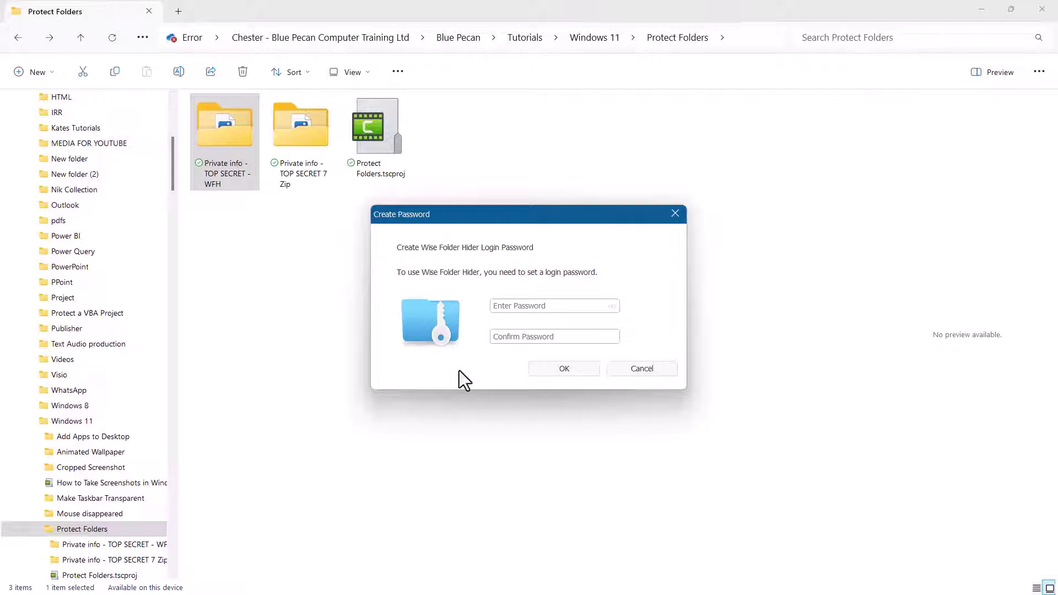
text(****)
click(496, 337)
text(****)
click(562, 369)
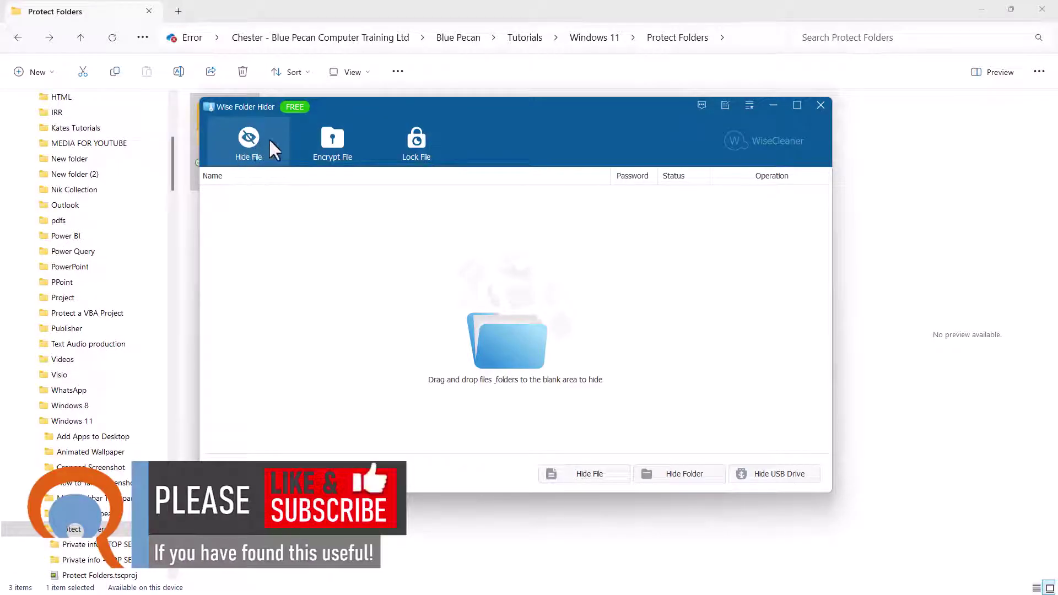
drag(381, 105, 602, 87)
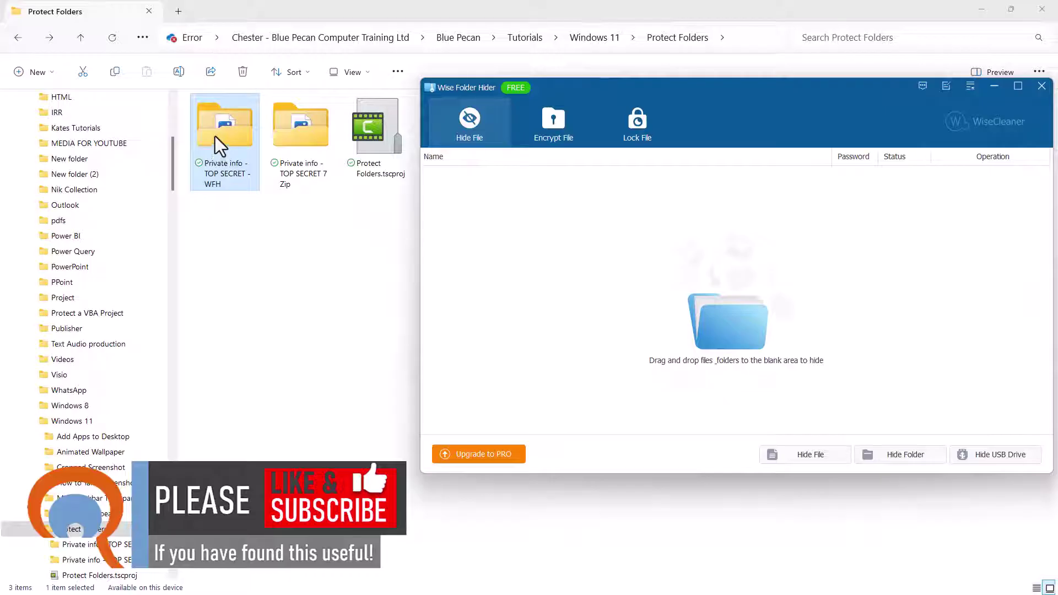
drag(214, 136, 732, 298)
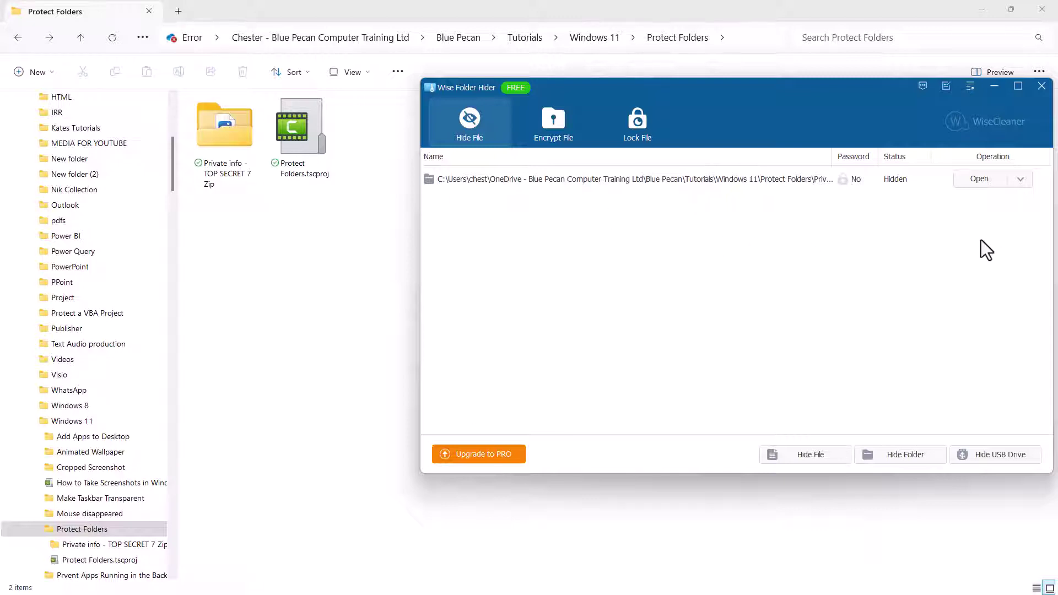
- Protect the hidden WFH folder with its own password through Set Password
click(1020, 179)
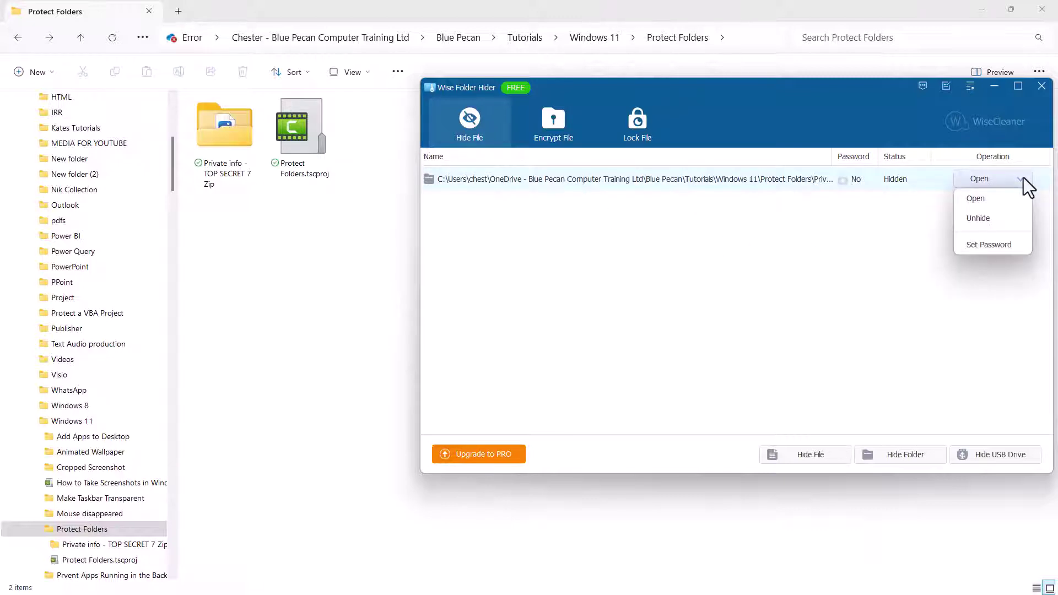
click(974, 245)
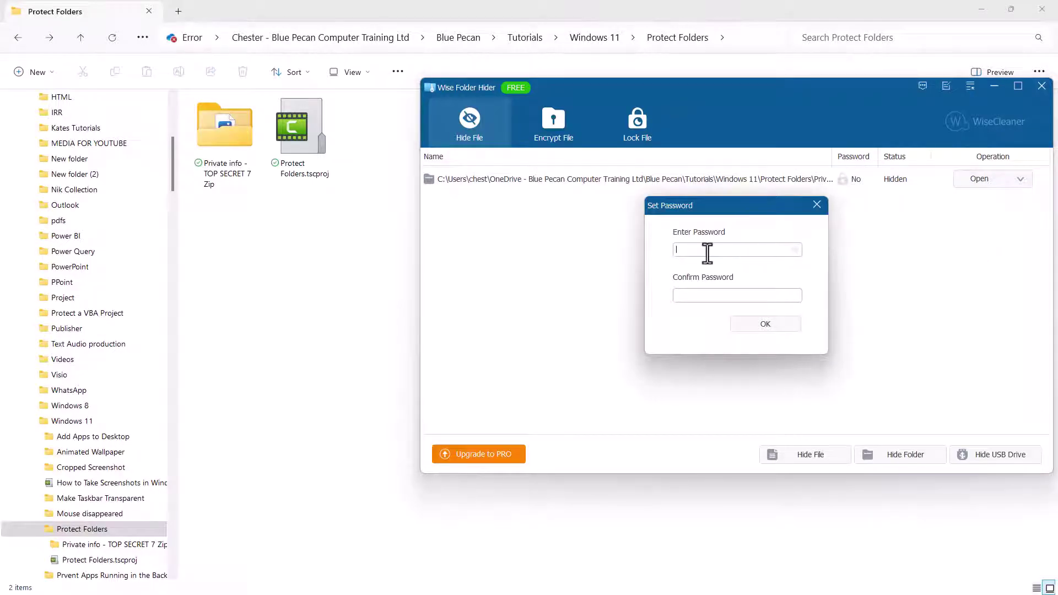
text(****)
click(783, 322)
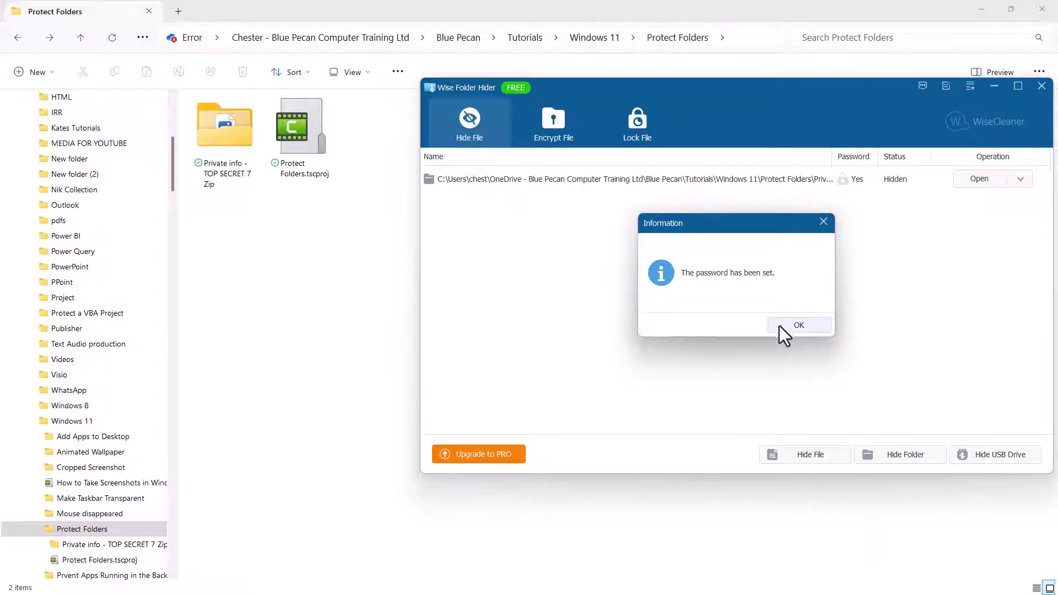
click(798, 325)
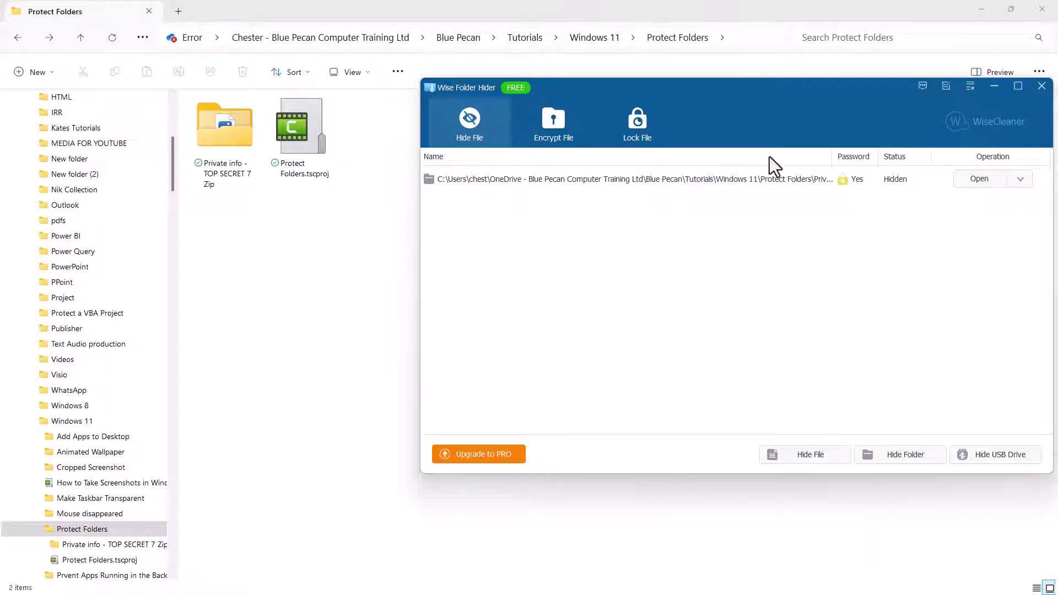
drag(782, 91, 649, 91)
- Close Wise Folder Hider, approving the hidden-history cleanup, and dismiss the feedback form
click(904, 86)
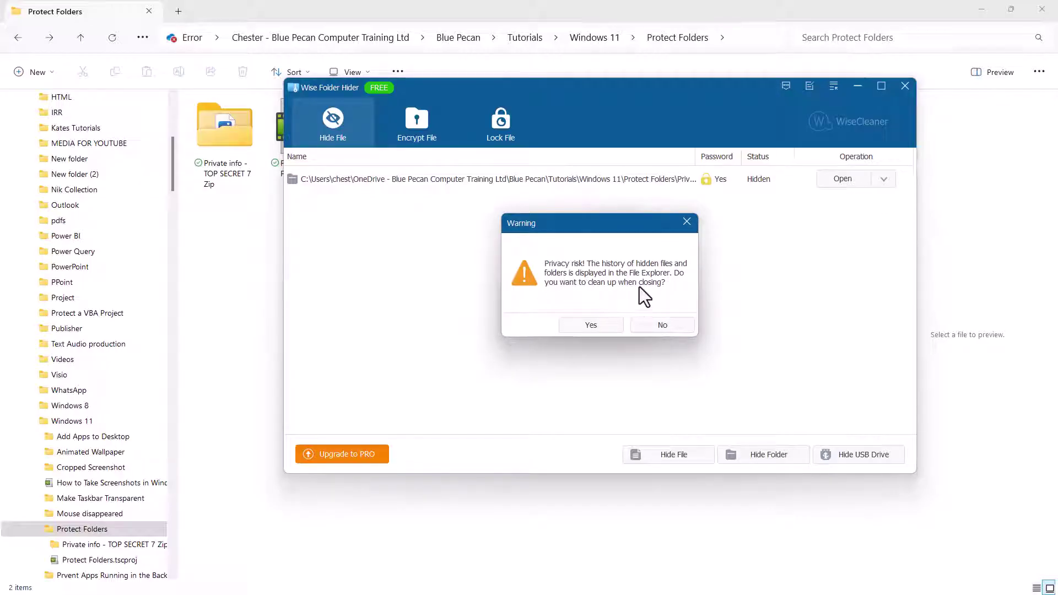
click(587, 325)
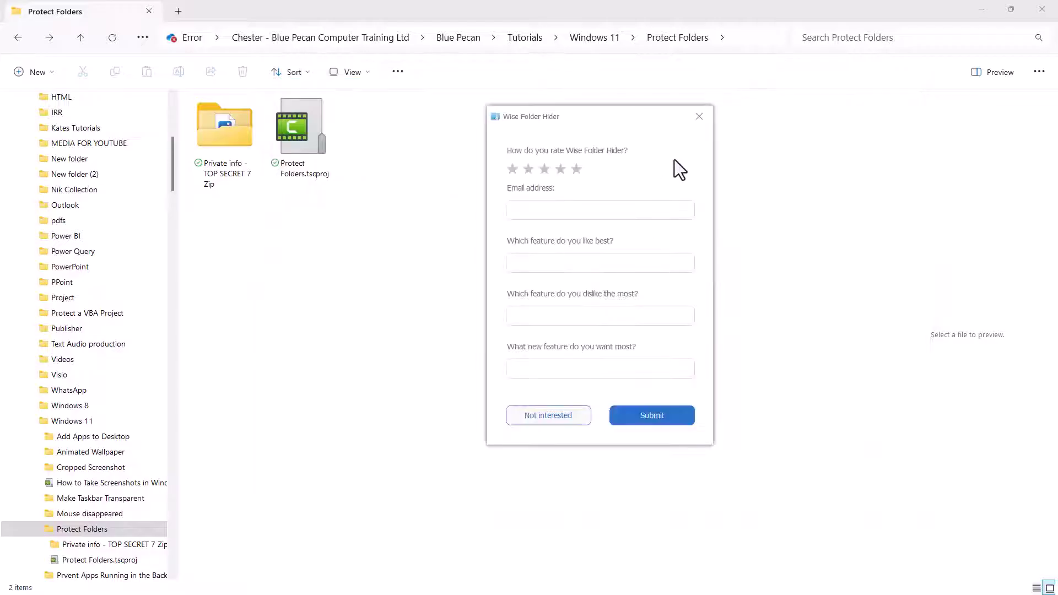
click(696, 114)
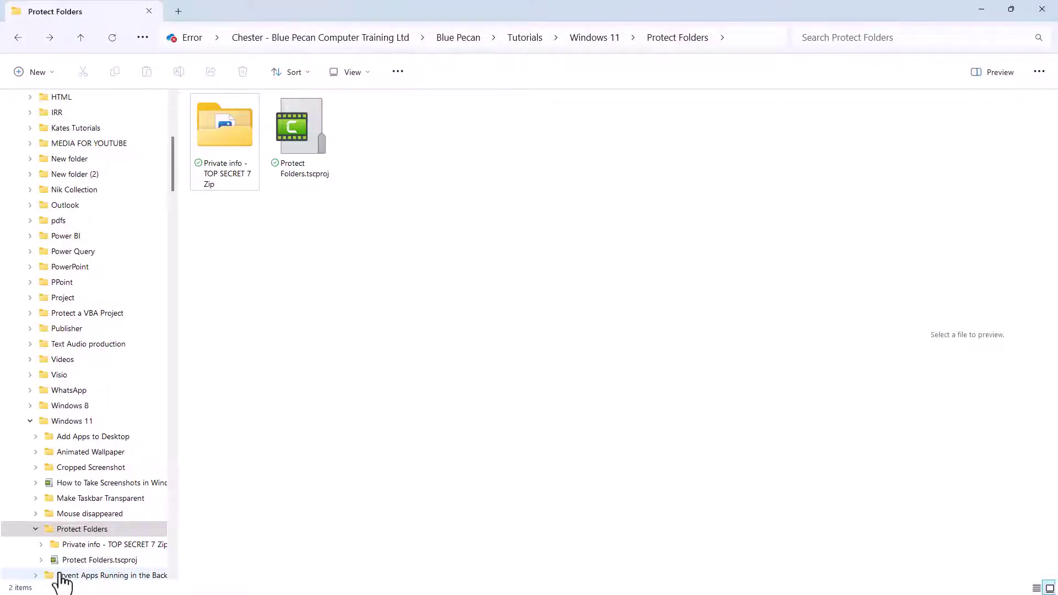
- Relaunch Wise Folder Hider from the Start menu and log in with the login password
click(21, 578)
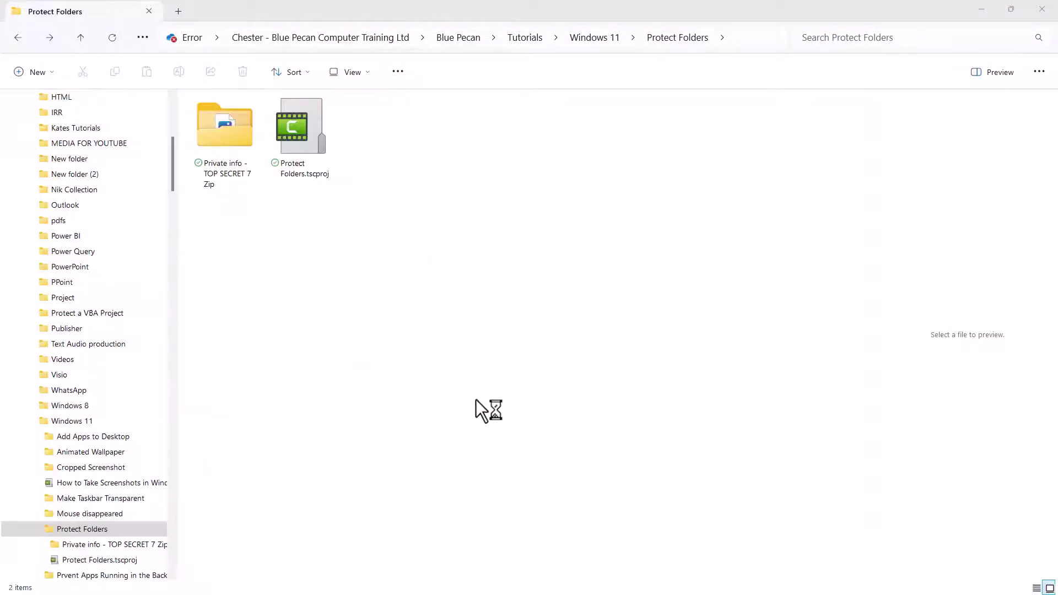
text(****)
click(528, 315)
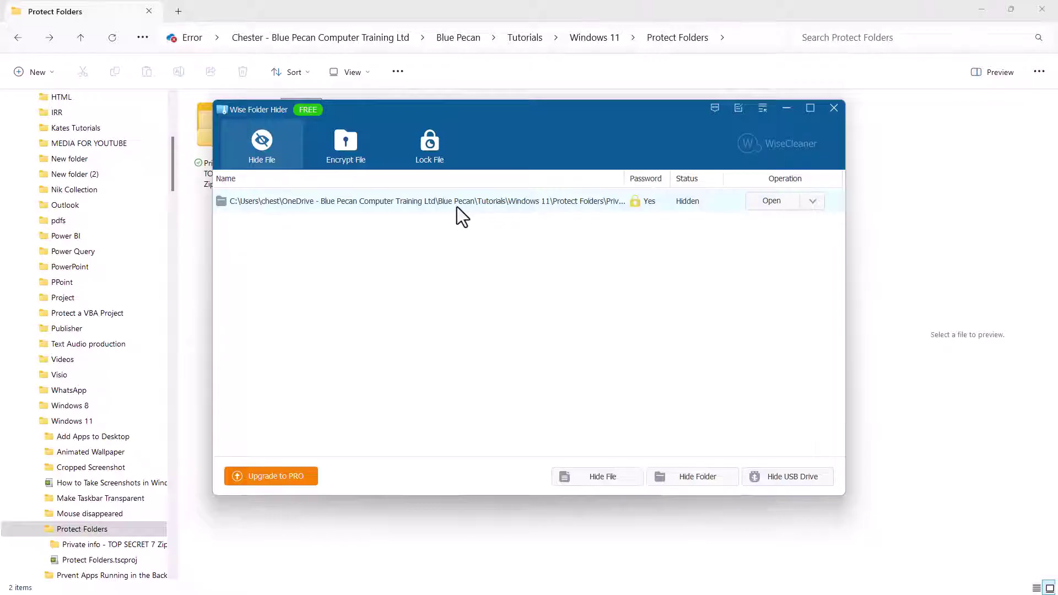
- Unlock the hidden Private info folder with its password to show Passports.bmp and Passwords.txt
click(759, 203)
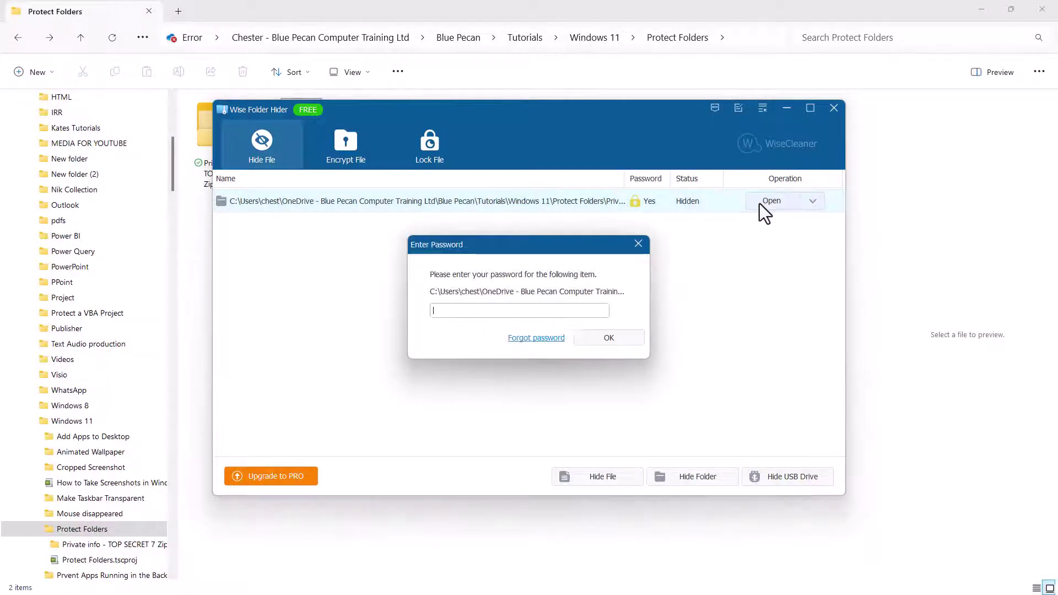
text(****)
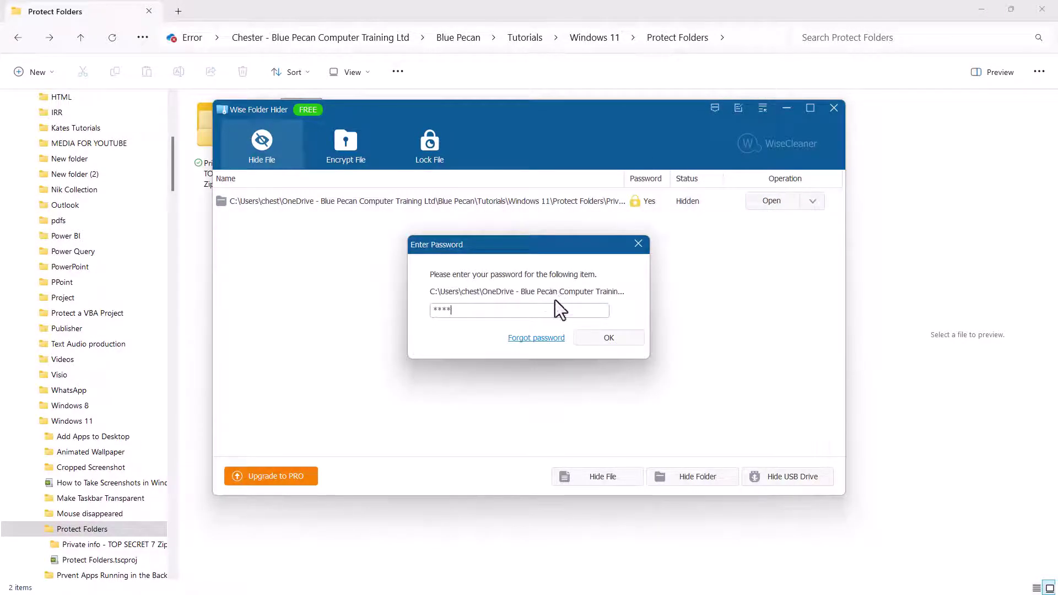
click(607, 338)
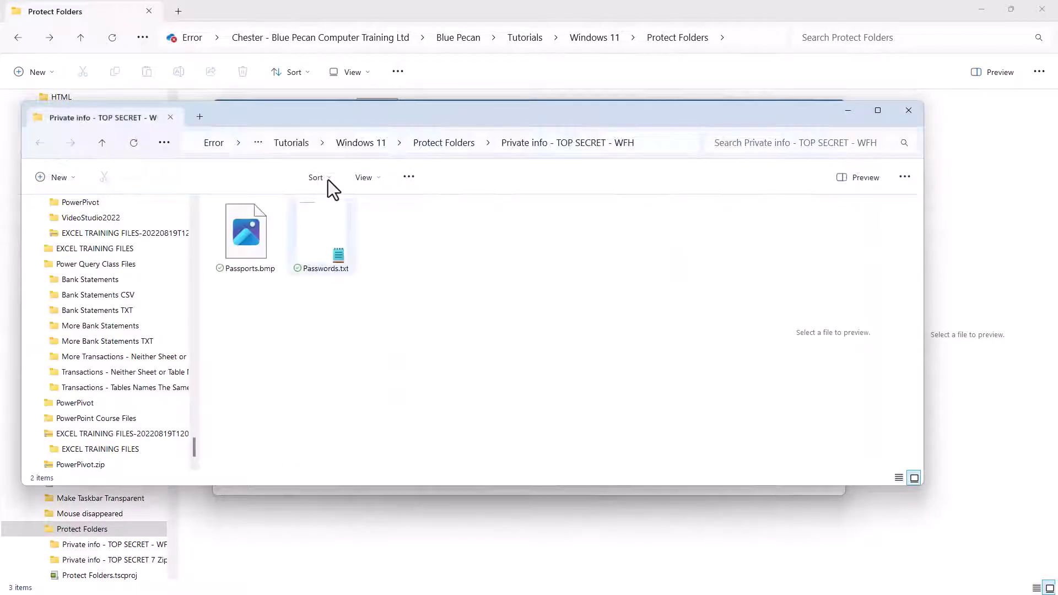
- Open Passwords.txt in Notepad, then close Notepad and the Private info folder window
click(326, 234)
double_click(326, 233)
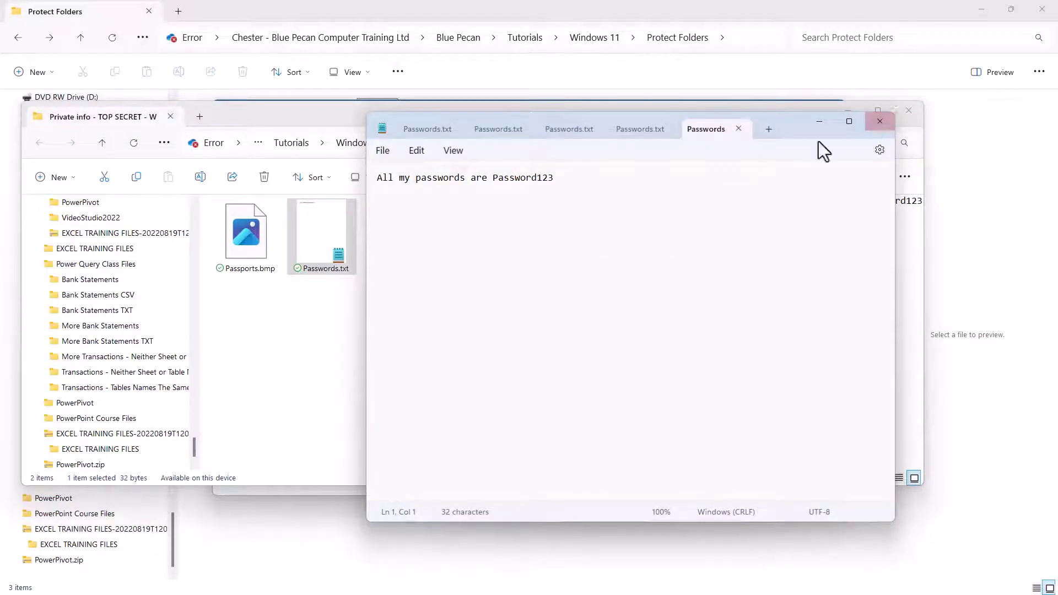
click(880, 122)
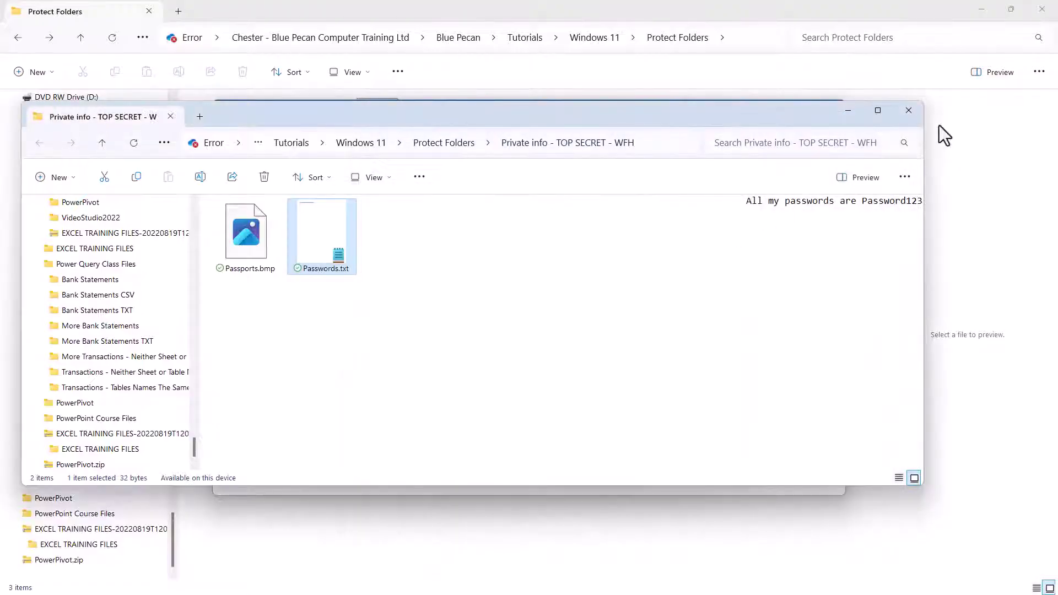
click(843, 113)
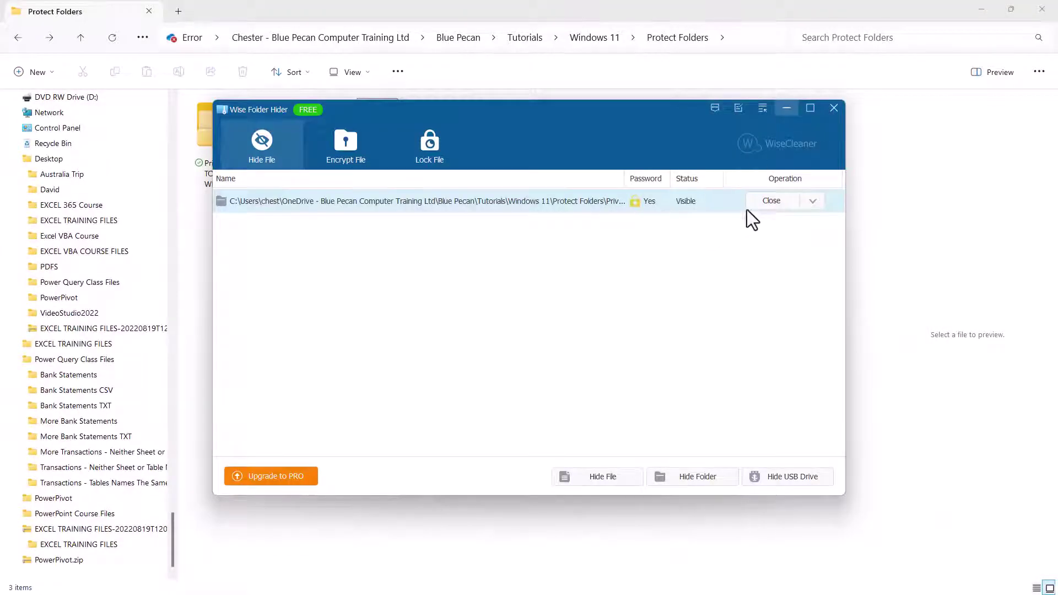
- Re-hide the Private info folder, then cancel the password prompt raised by Open
click(767, 202)
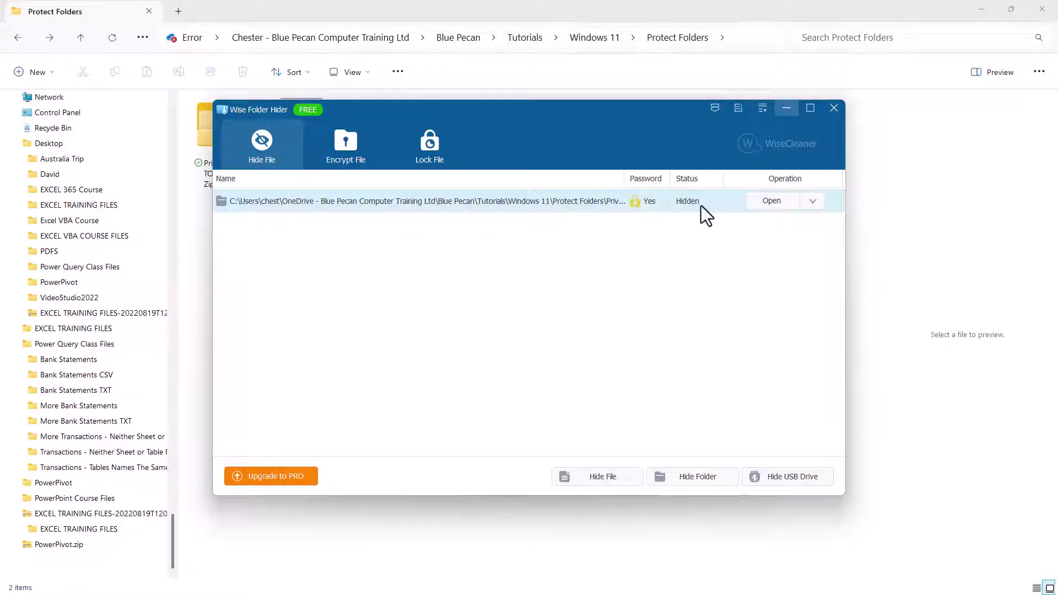
click(766, 201)
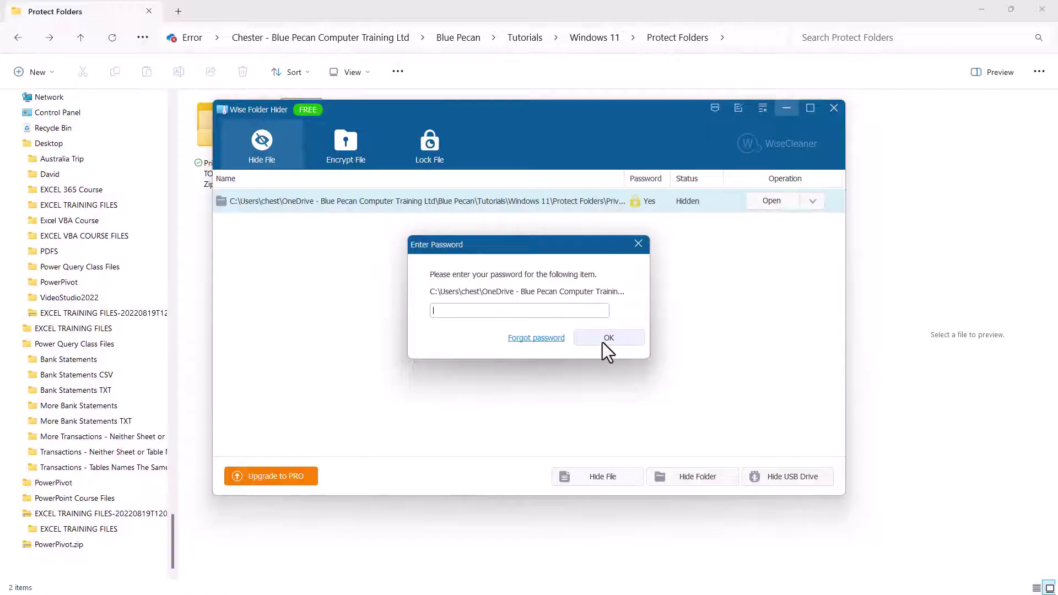
click(638, 243)
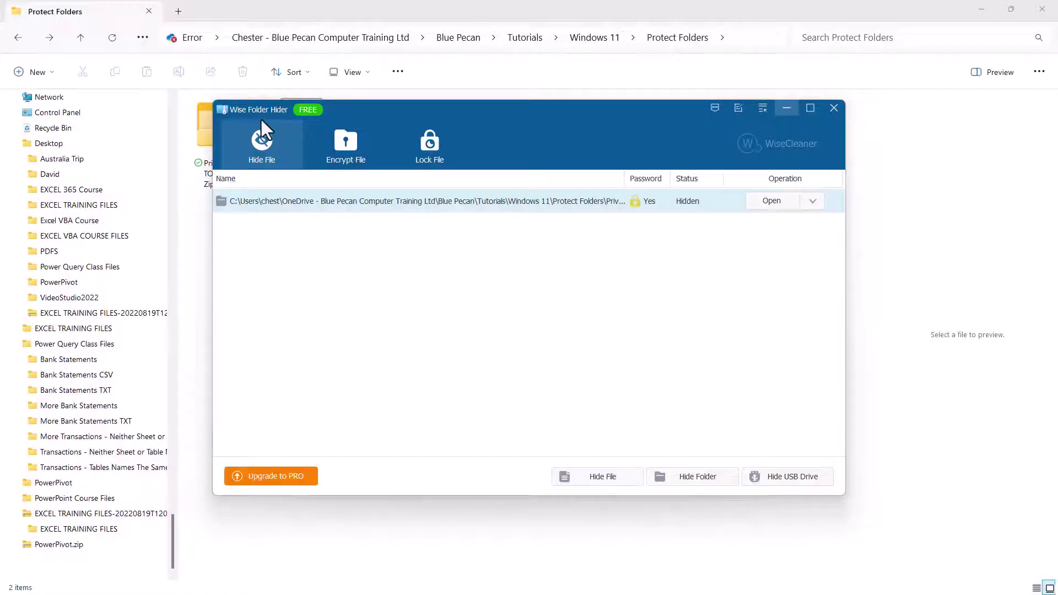
- Switch Wise Folder Hider to its empty Encrypt File section
click(359, 161)
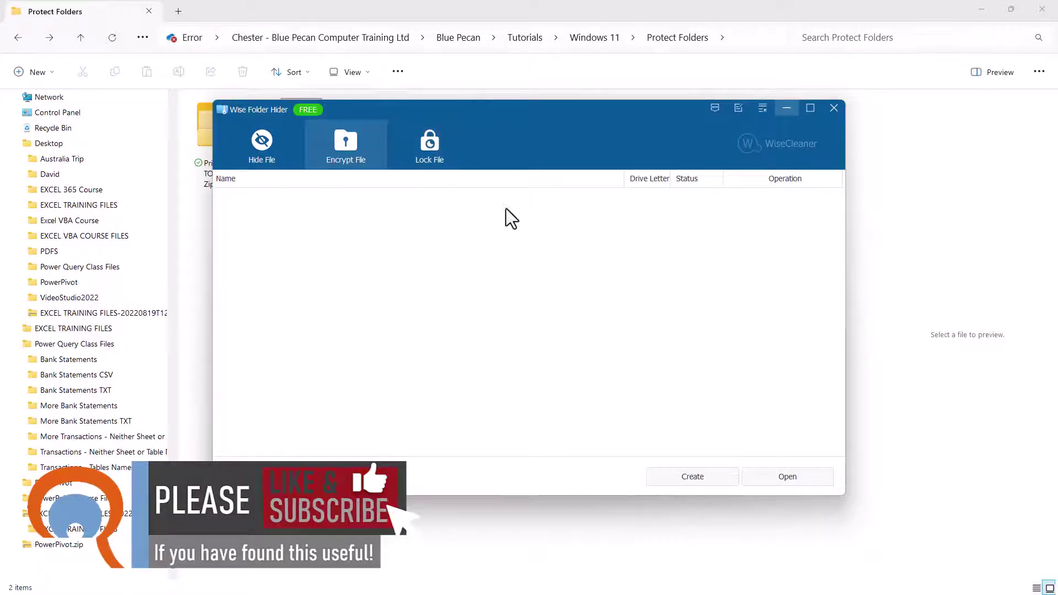
- Close Wise Folder Hider and download the 64-bit 7-Zip installer from 7-zip.org via Google
click(837, 108)
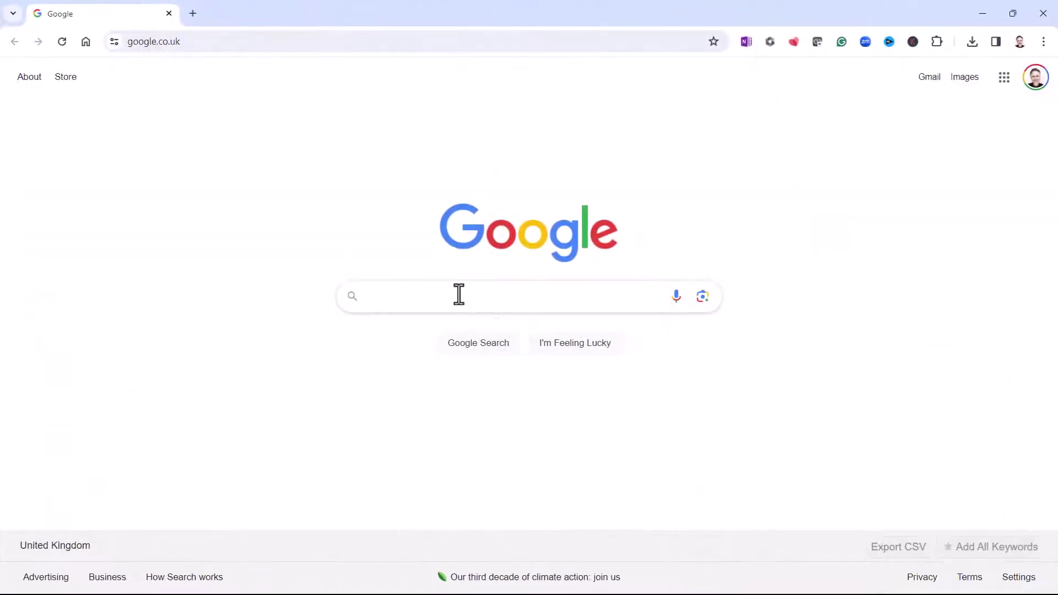
text(7zip)
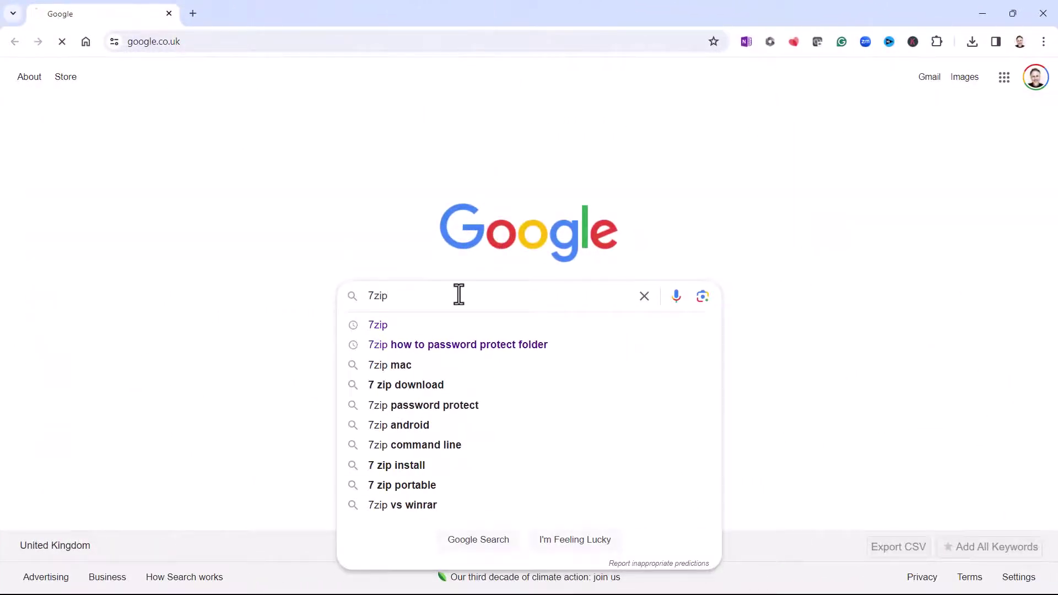
key(Return)
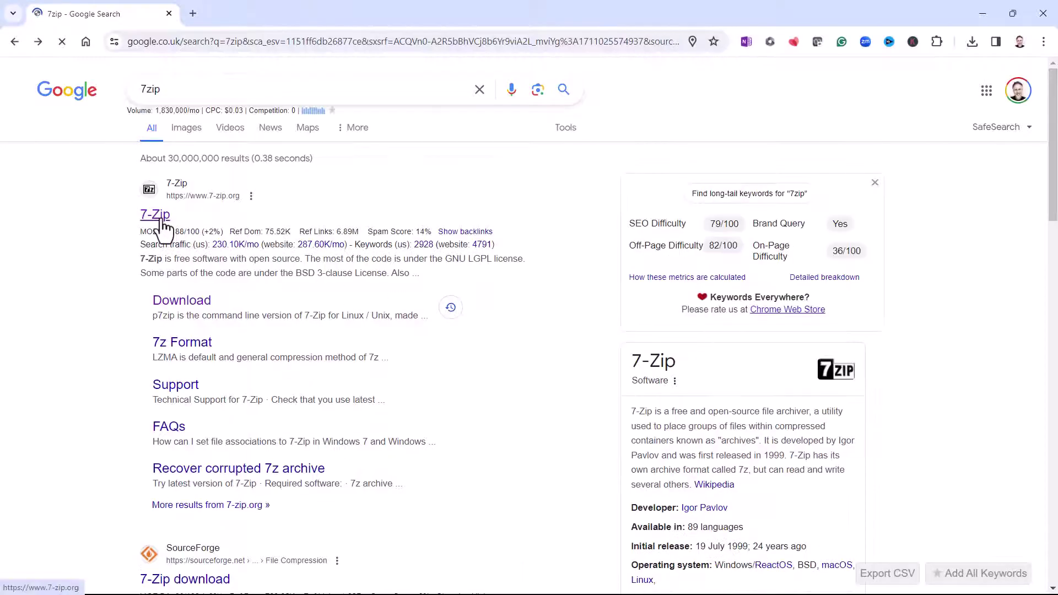
click(164, 220)
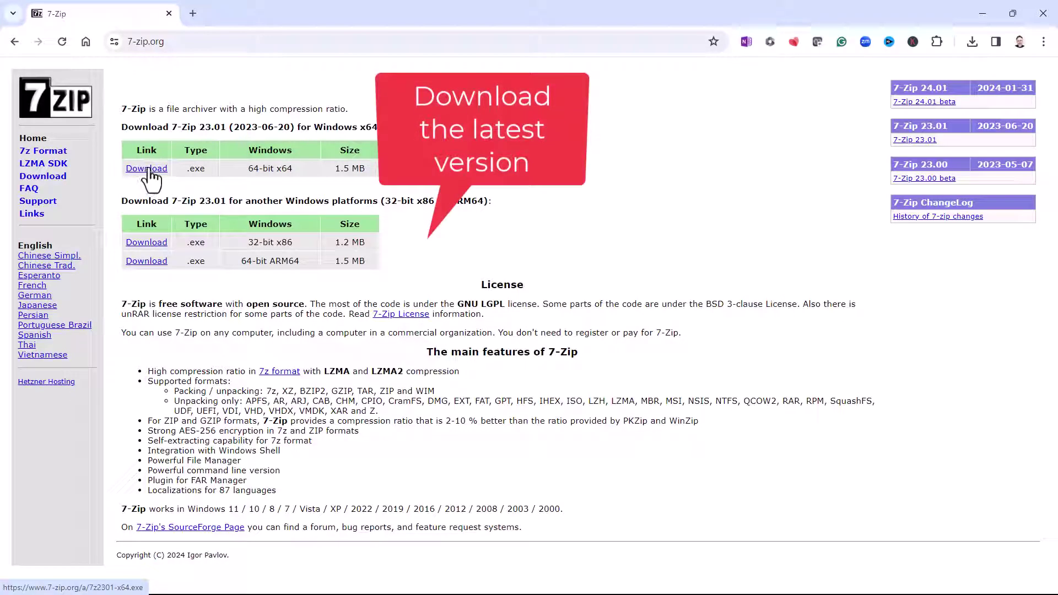
click(146, 171)
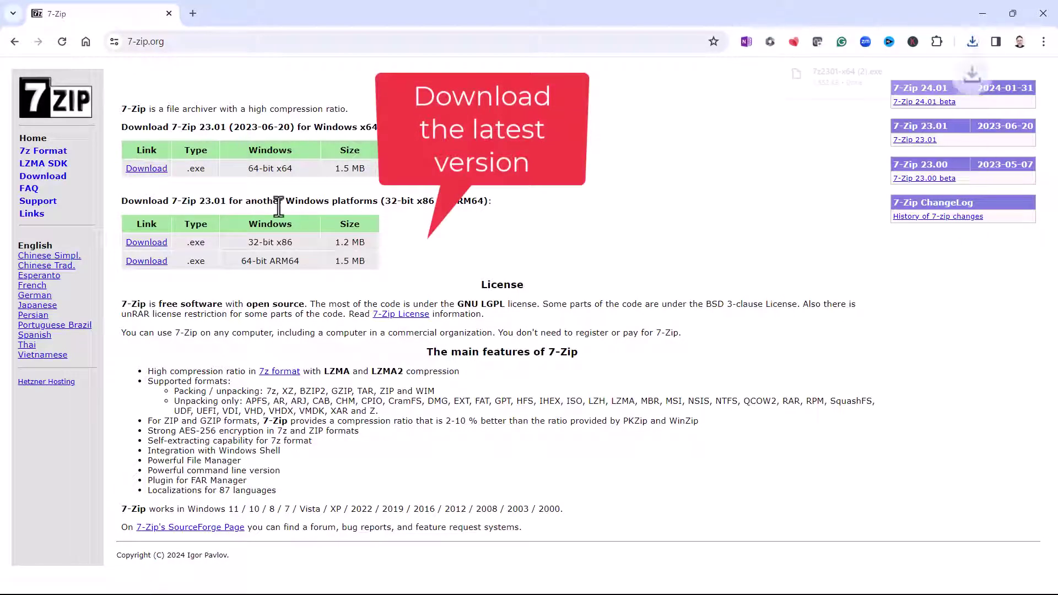
- Run the downloaded 7-Zip 23.01 x64 installer and install it into Program Files
click(837, 76)
click(519, 351)
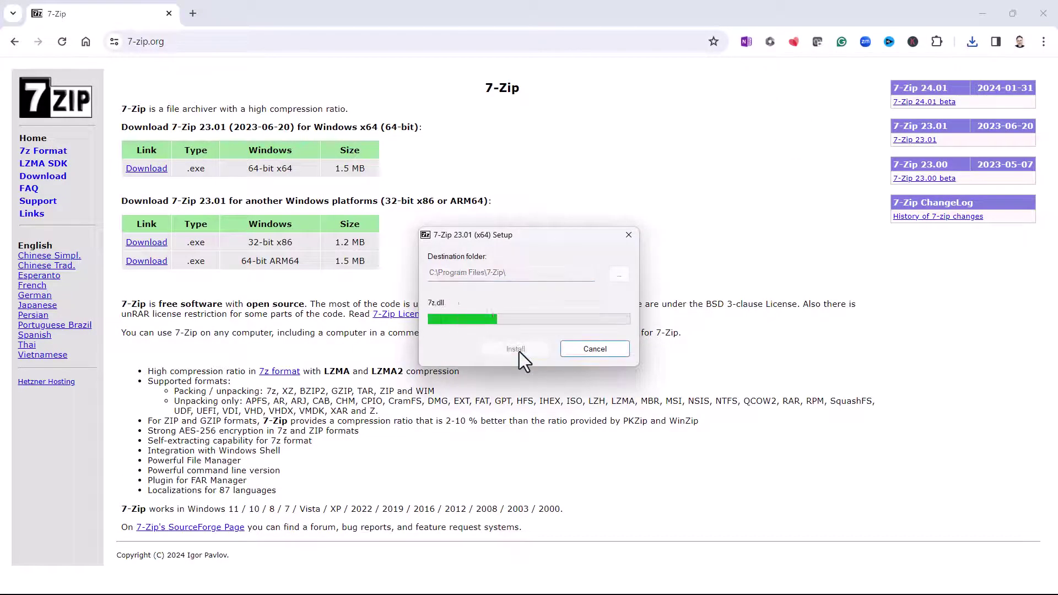
click(538, 347)
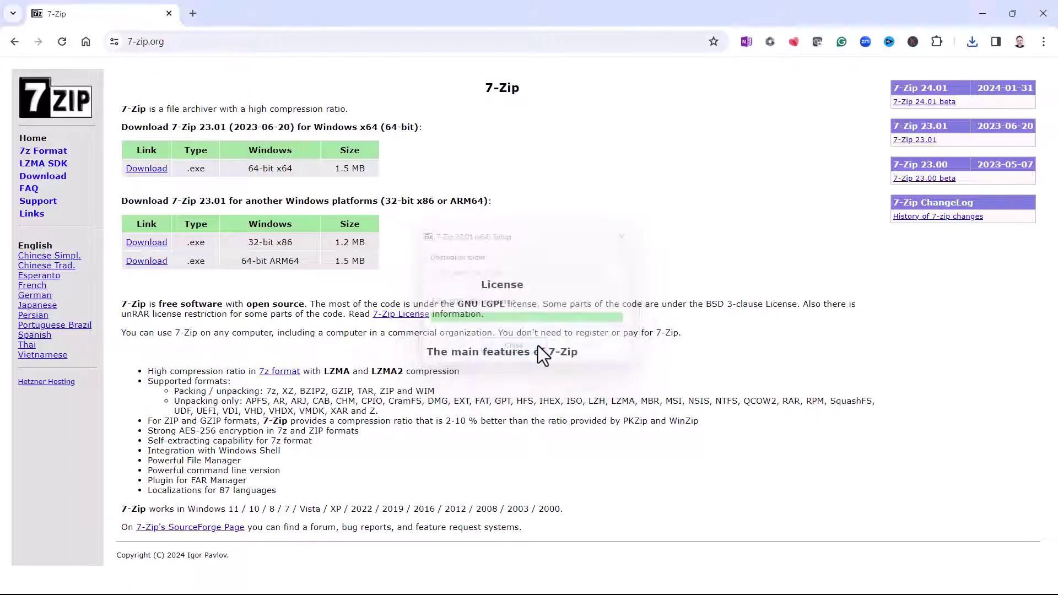
- Minimize Chrome and choose 7-Zip > Add to archive... on the 'Private info - TOP SECRET 7 Zip' folder
click(985, 12)
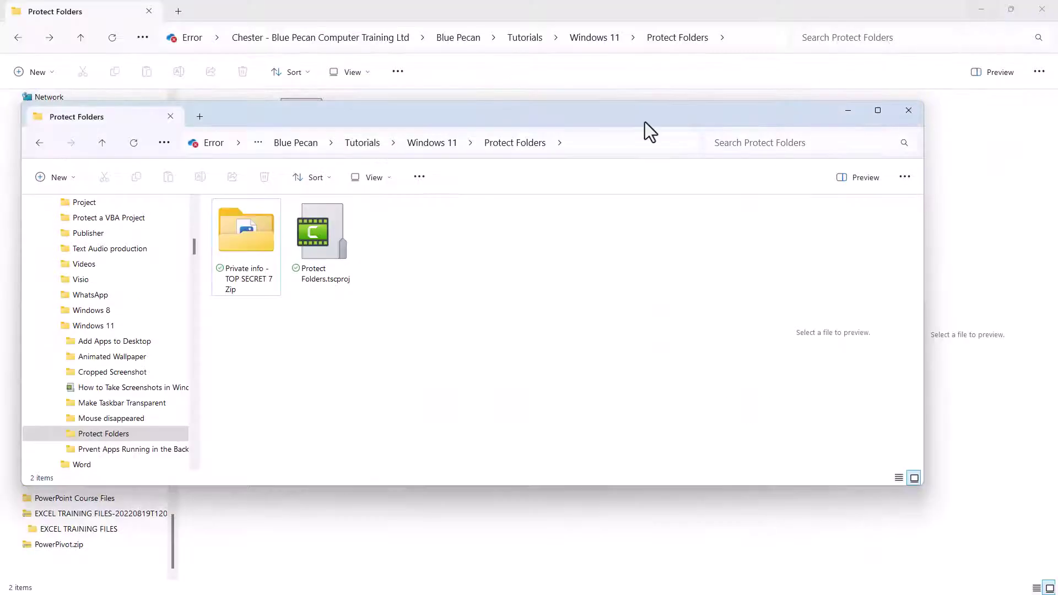
mouse_move(254, 230)
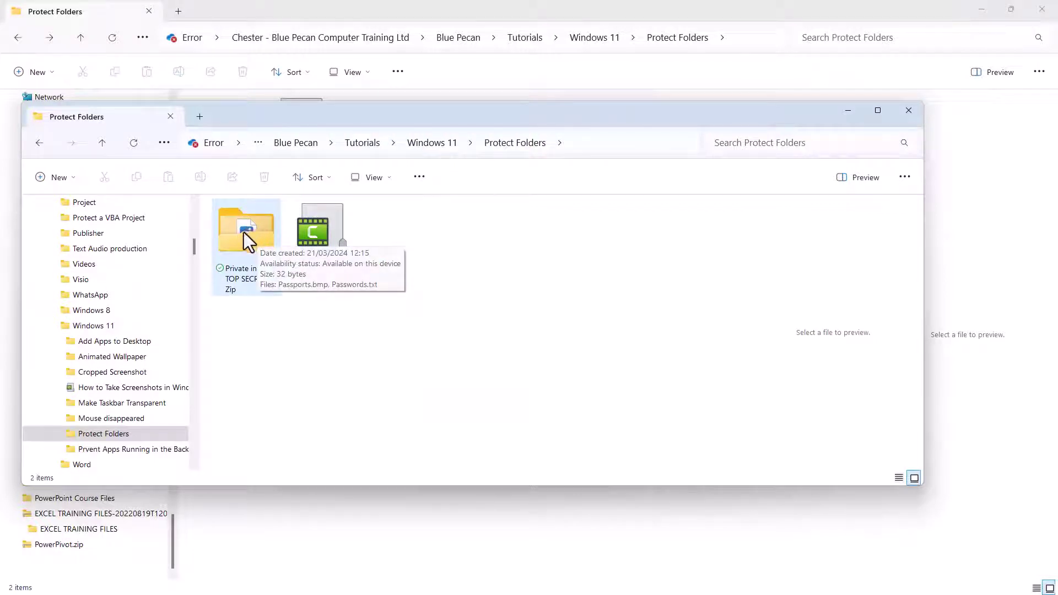
right_click(243, 232)
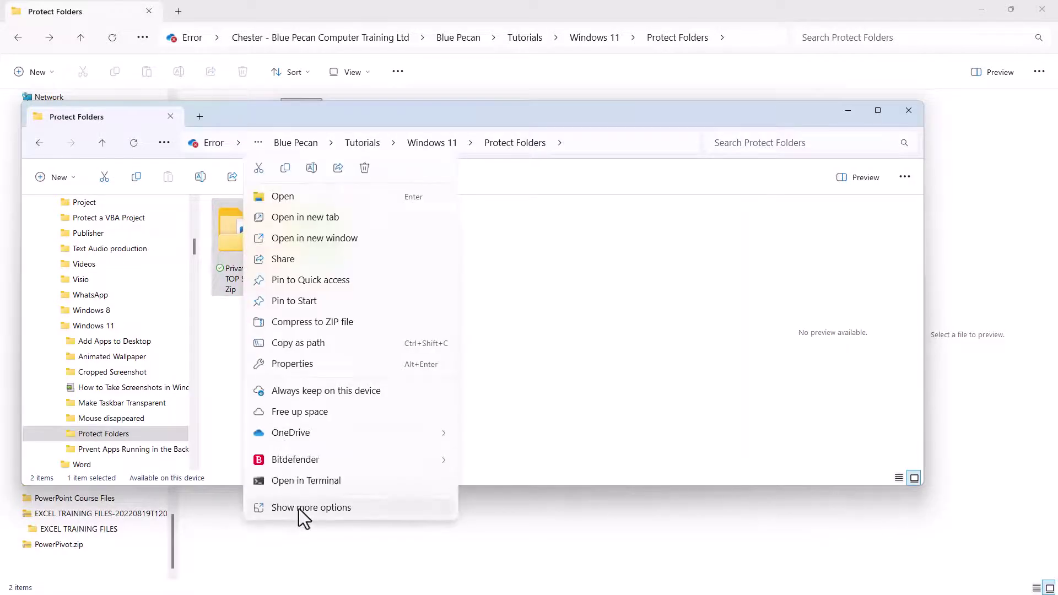
click(299, 508)
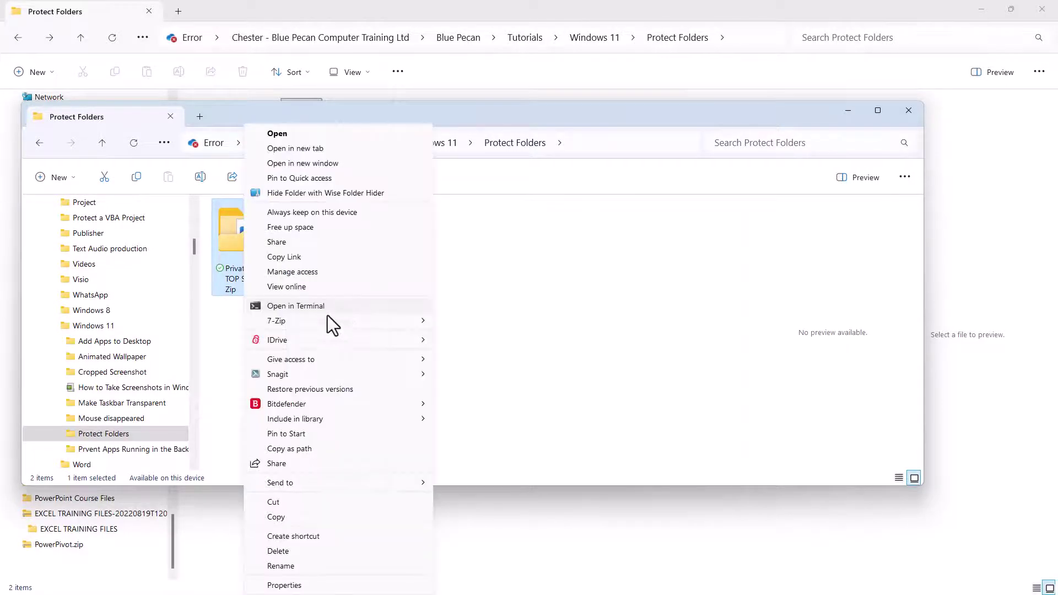
mouse_move(280, 325)
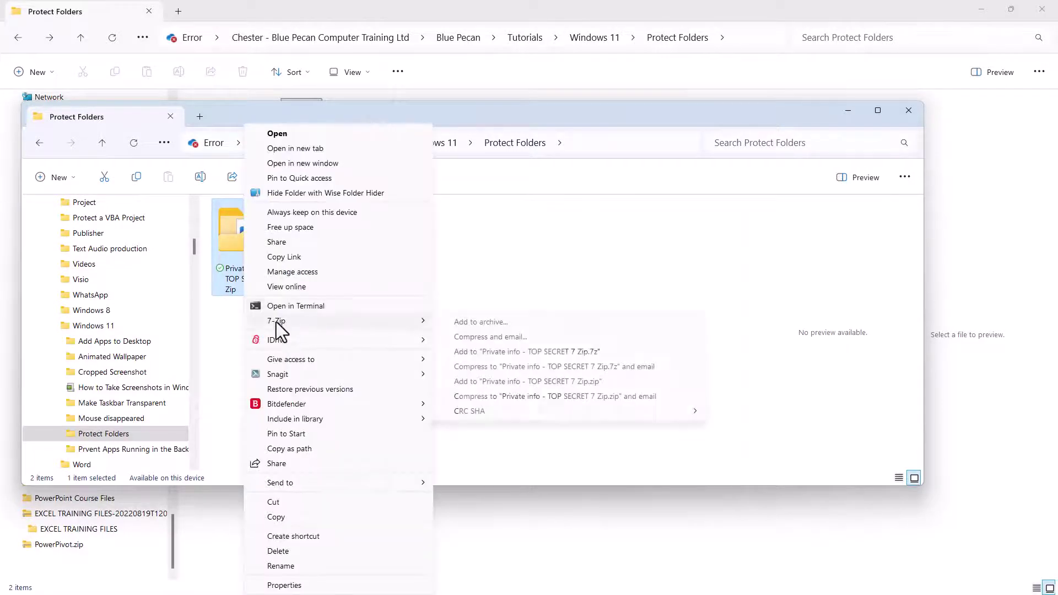
click(478, 322)
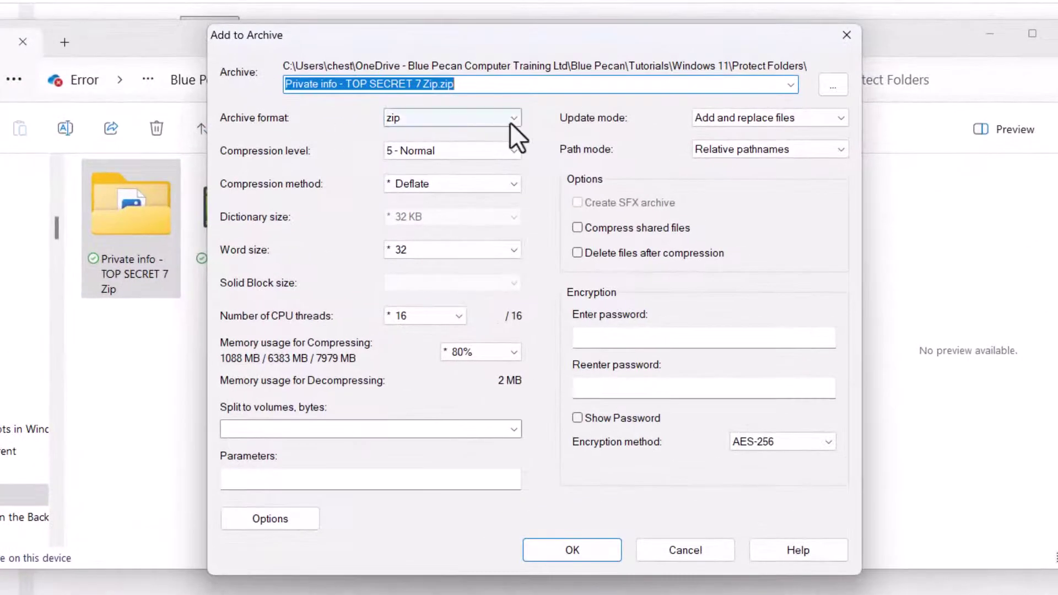
- Create a zip-format archive encrypted with AES-256, entering and confirming the archive password
click(513, 118)
click(412, 169)
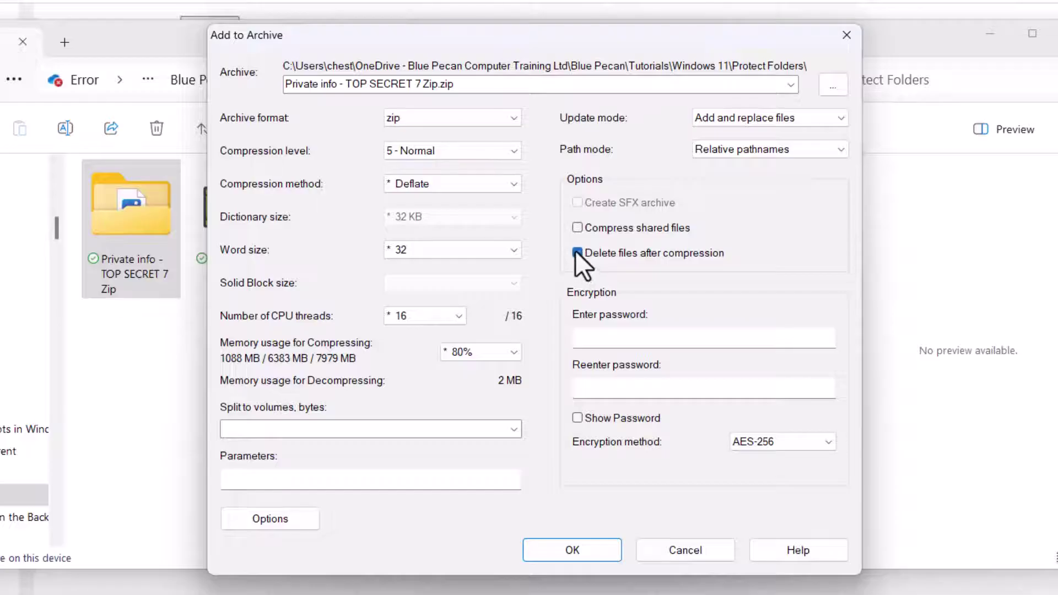
click(595, 335)
text(****)
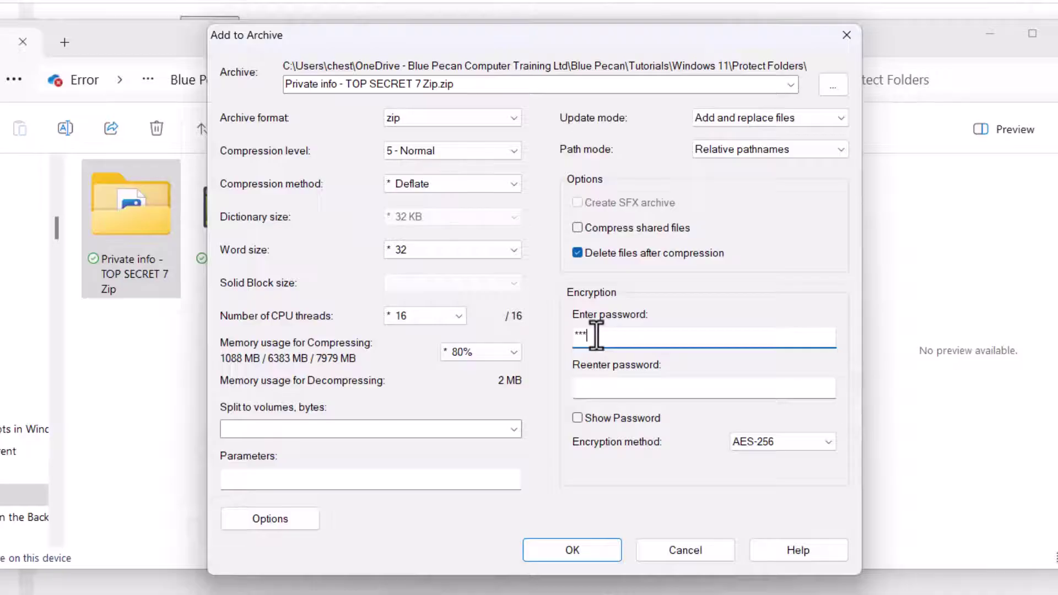
click(588, 386)
text(****)
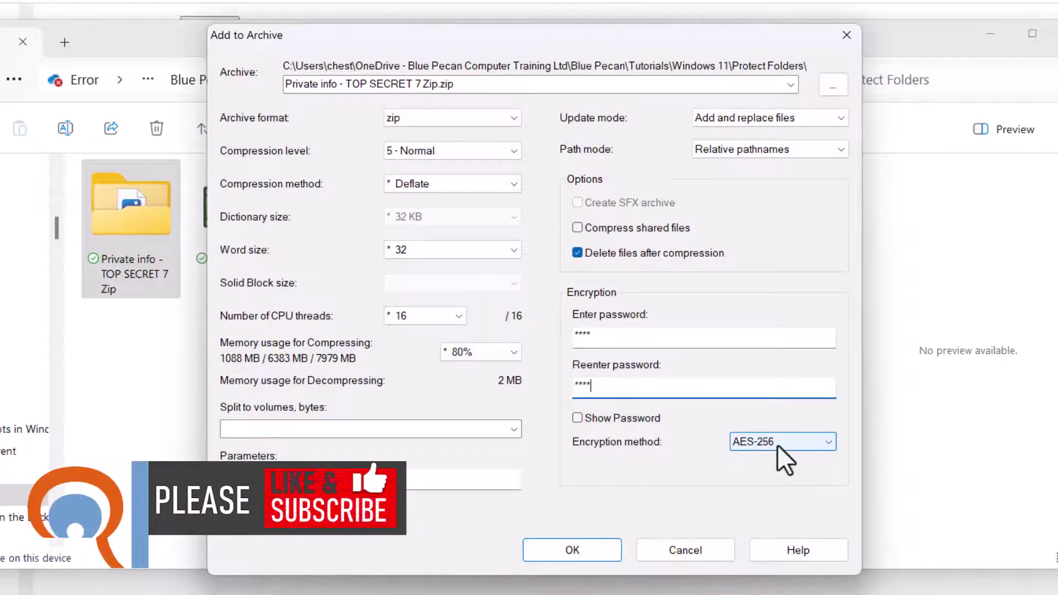
click(589, 547)
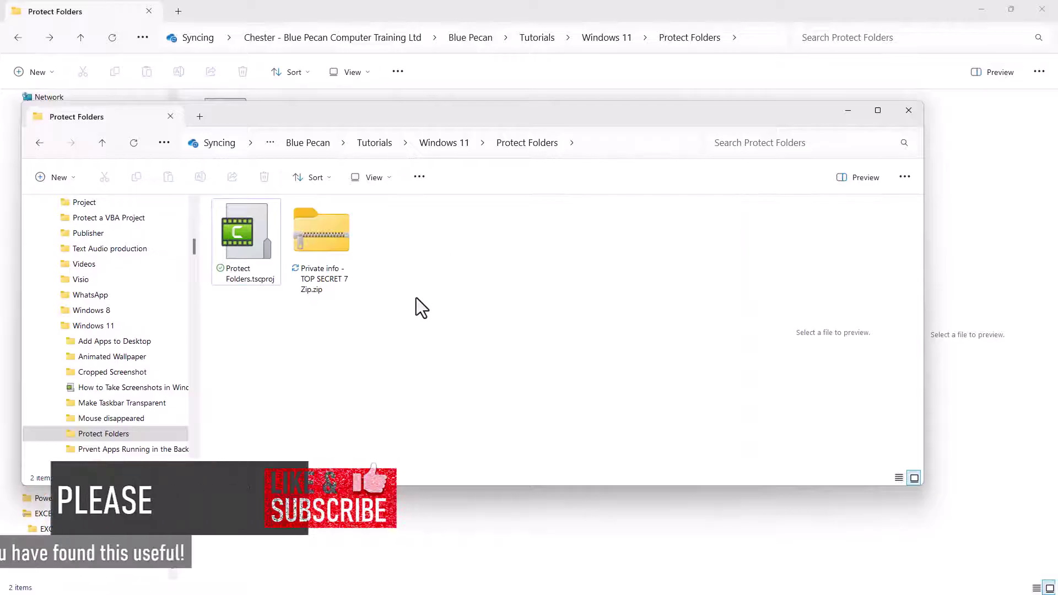
- Try Windows' Extract All on the encrypted zip, cancel the 0x80004005 error, and close the empty folder
click(332, 229)
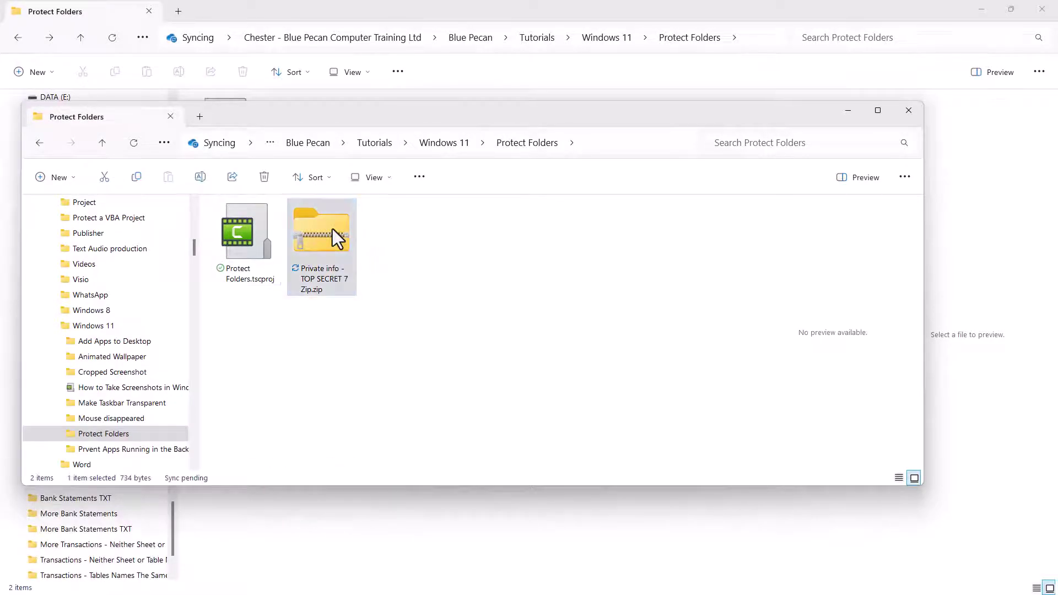
right_click(333, 229)
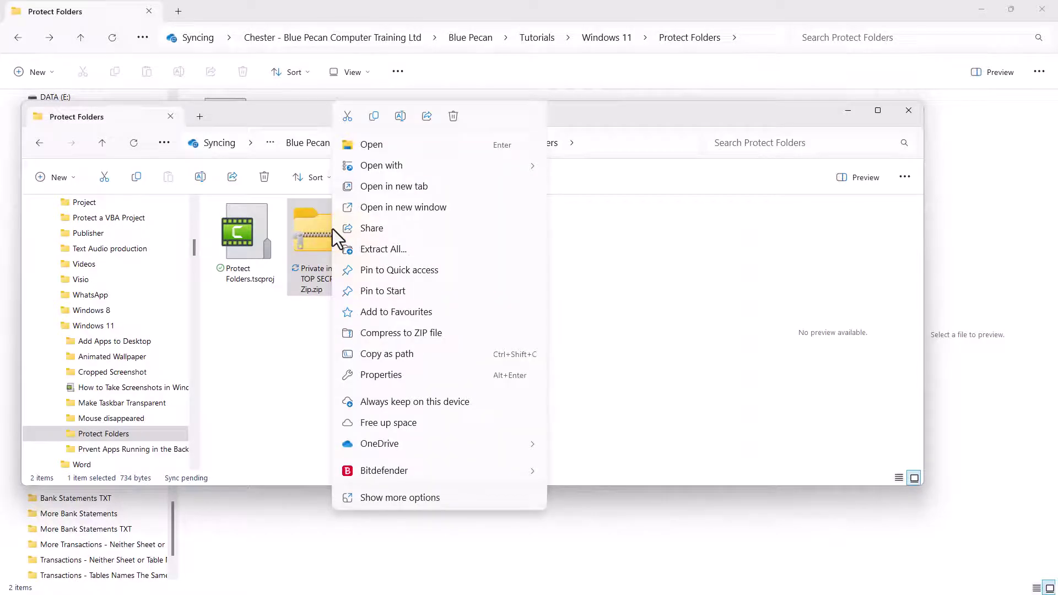
click(377, 253)
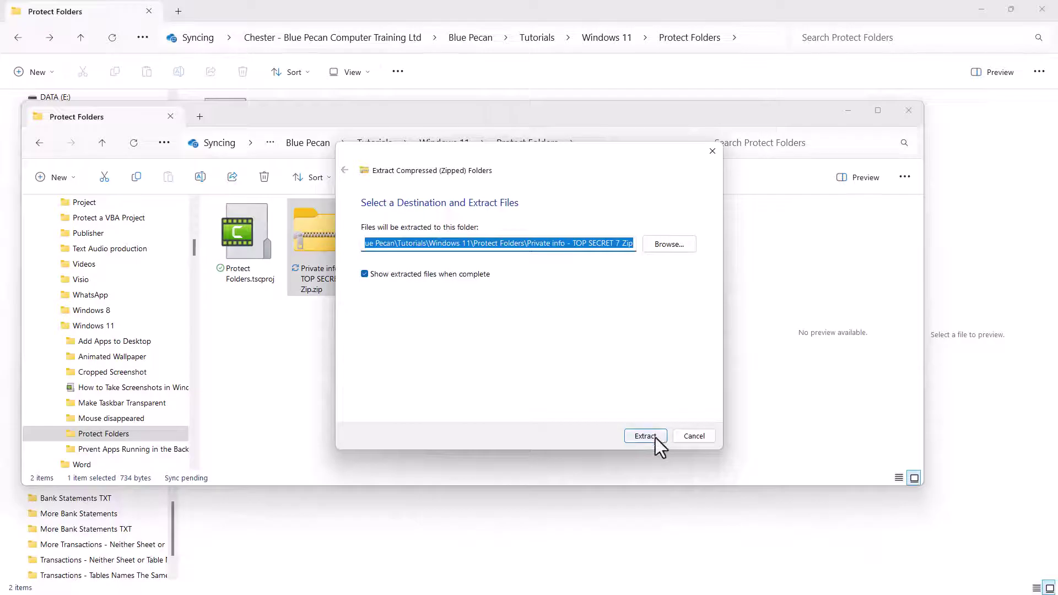
click(654, 436)
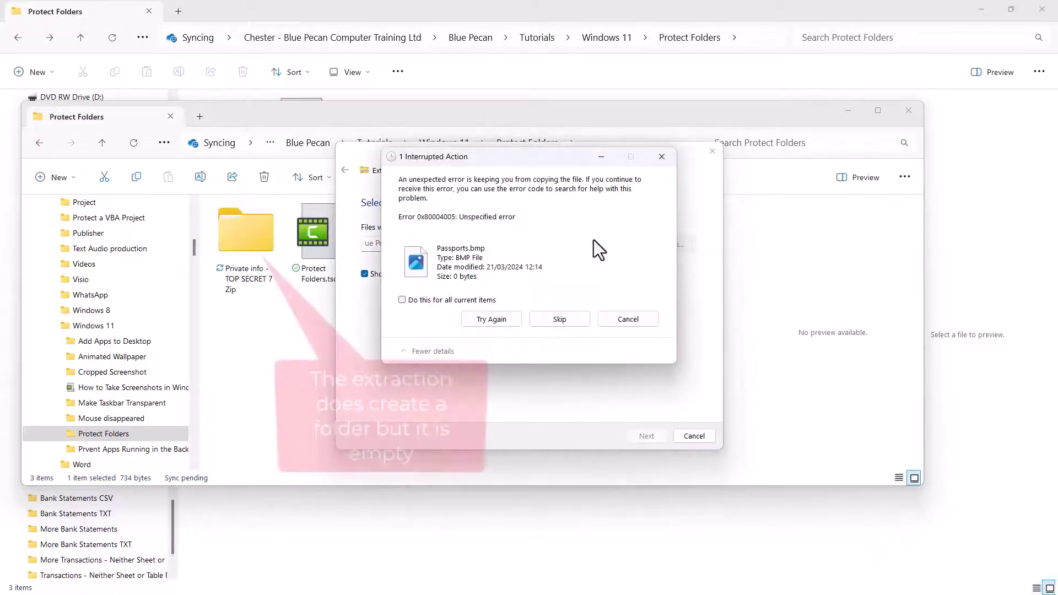
click(629, 321)
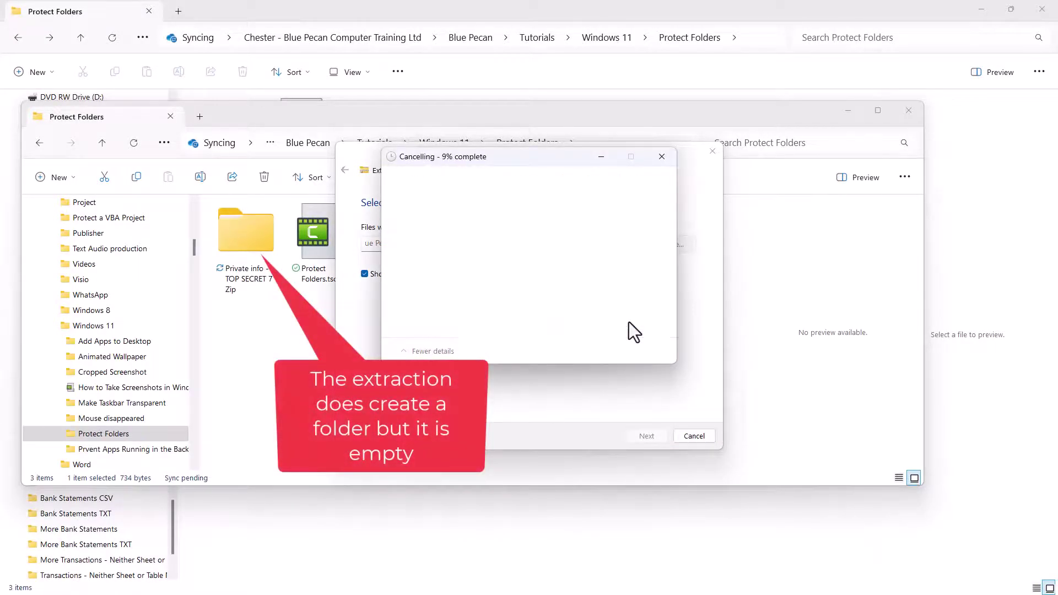
click(664, 158)
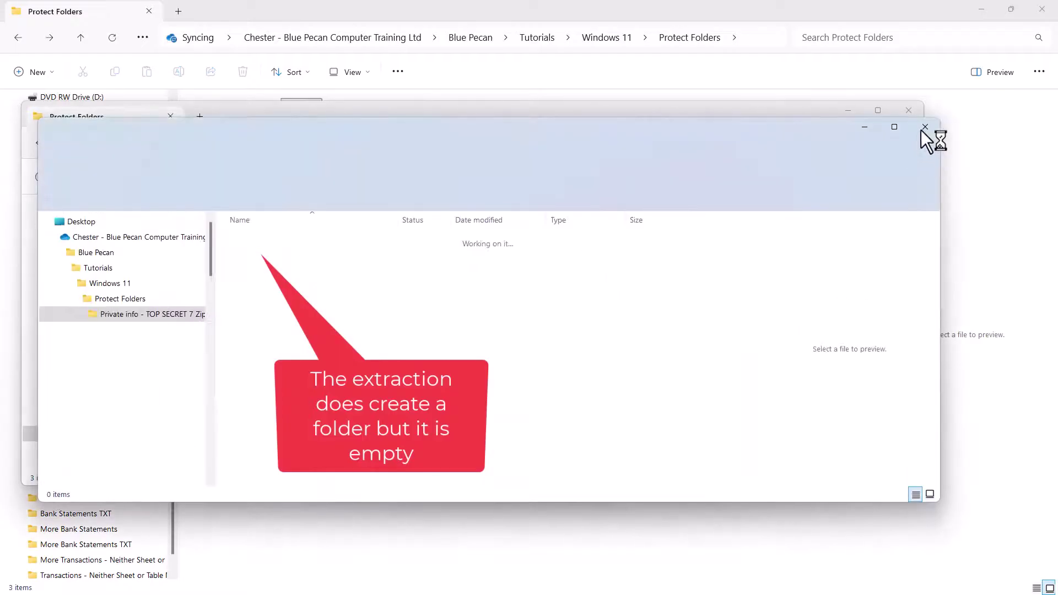
click(923, 128)
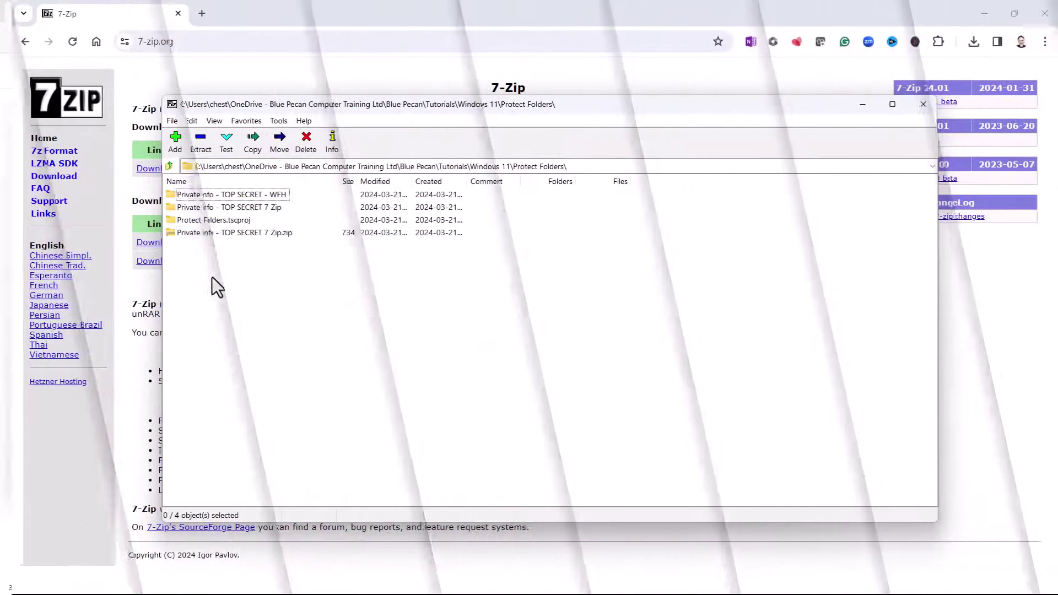
- Start 7-Zip extraction of the zip and set the destination folder to the Desktop
click(182, 232)
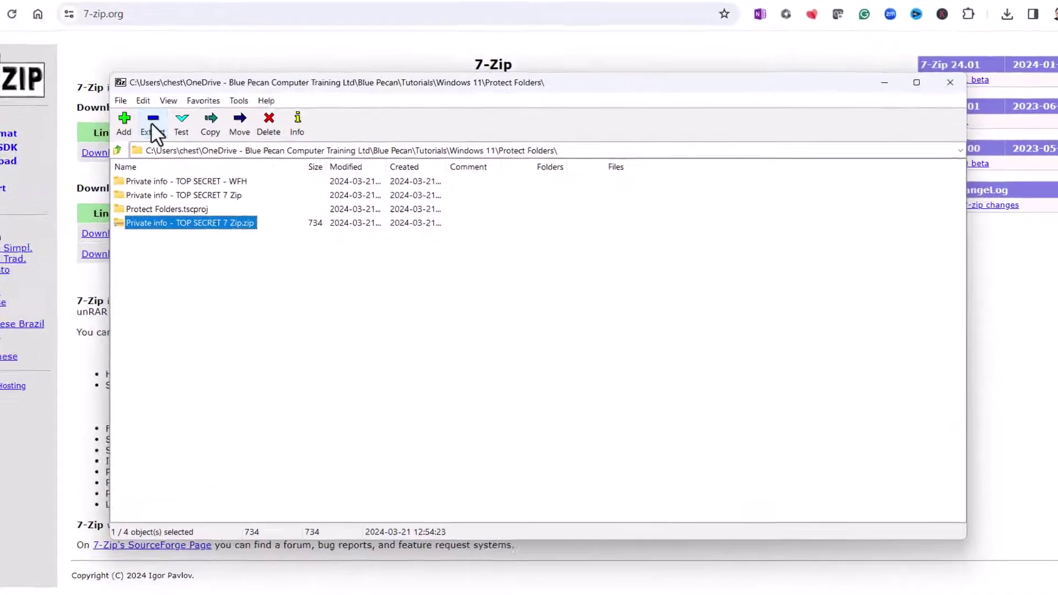
click(190, 142)
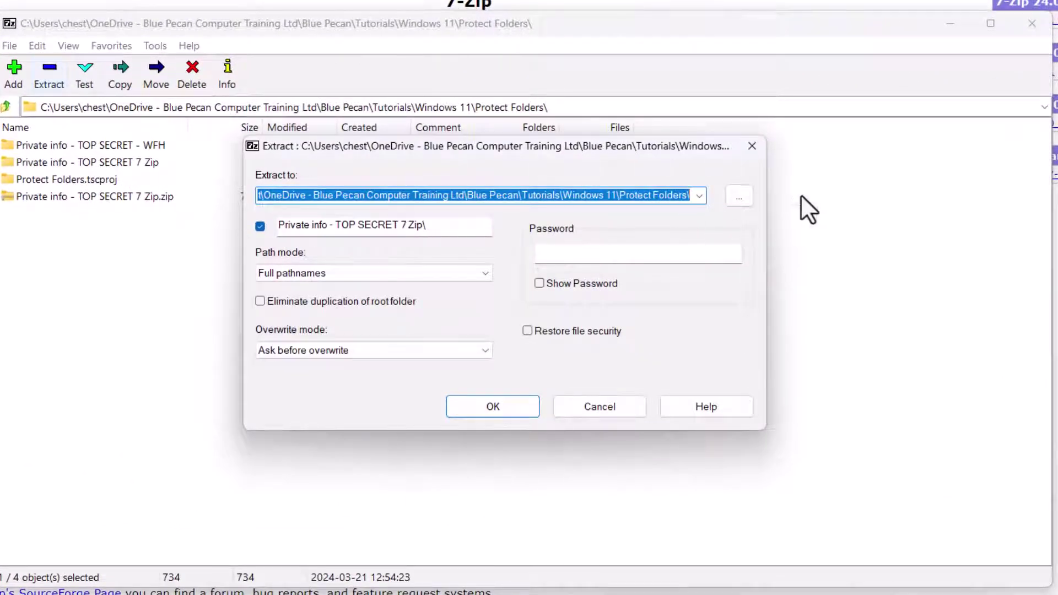
click(734, 196)
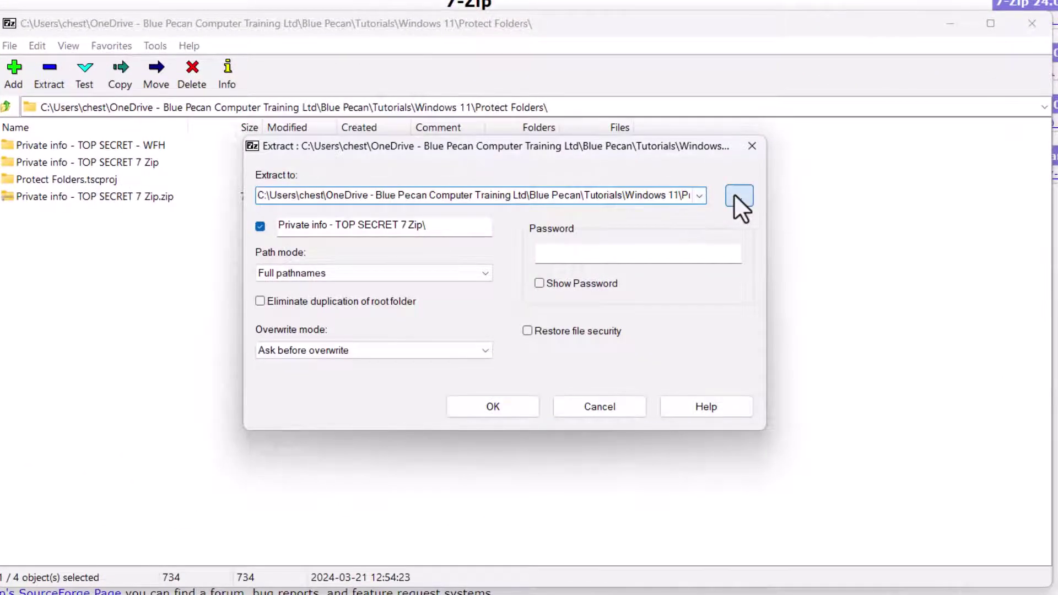
drag(619, 293, 626, 233)
click(419, 225)
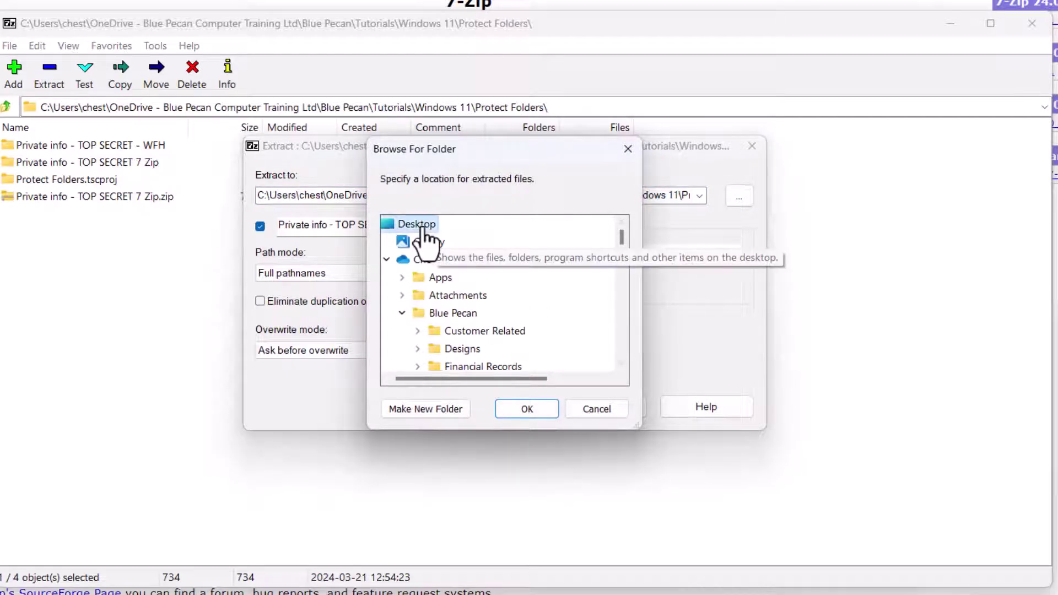
click(528, 408)
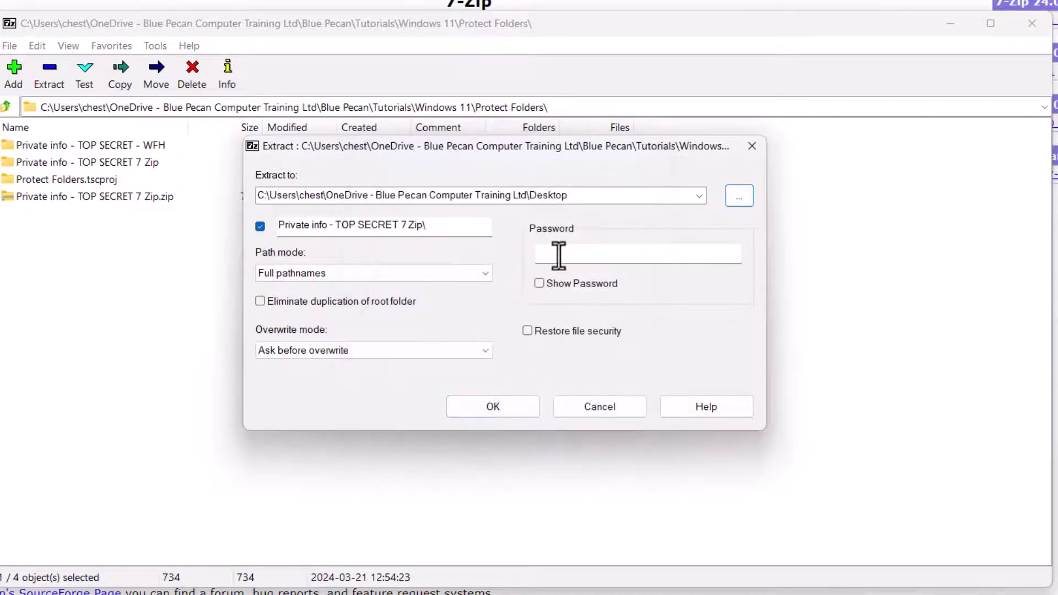
- Enter the archive password and extract the zip to the Desktop
click(573, 258)
text(1234)
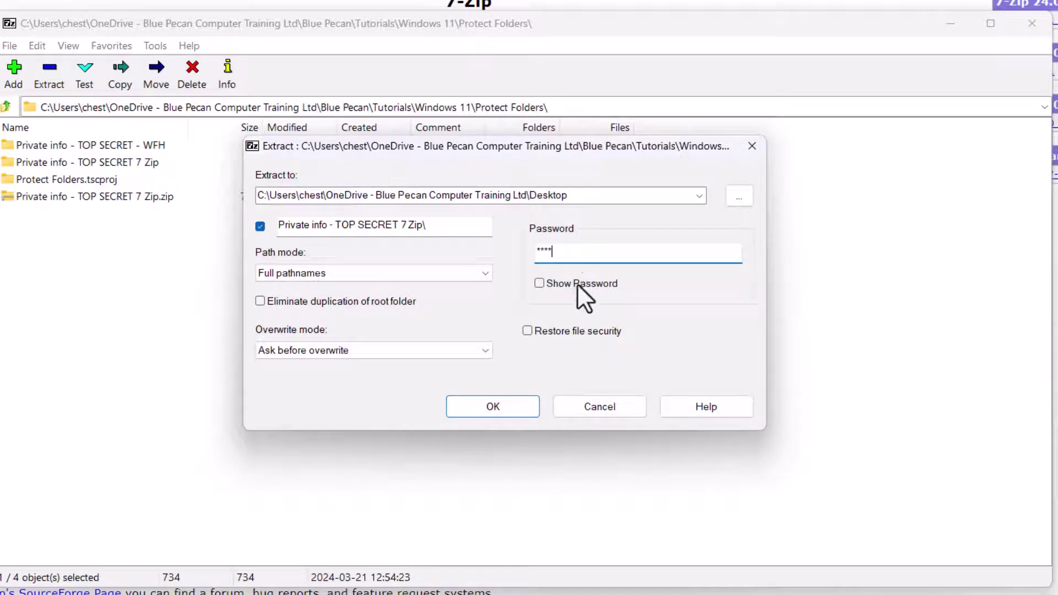
click(513, 408)
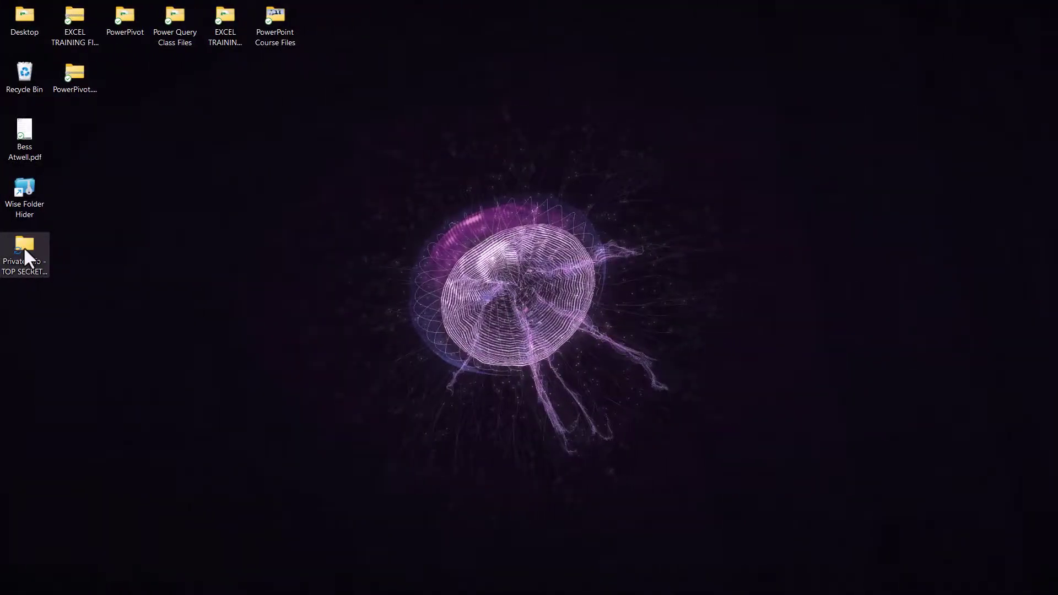
- Open the extracted Desktop folder and its inner subfolder, view Passwords.txt, then close Notepad
click(24, 248)
double_click(23, 246)
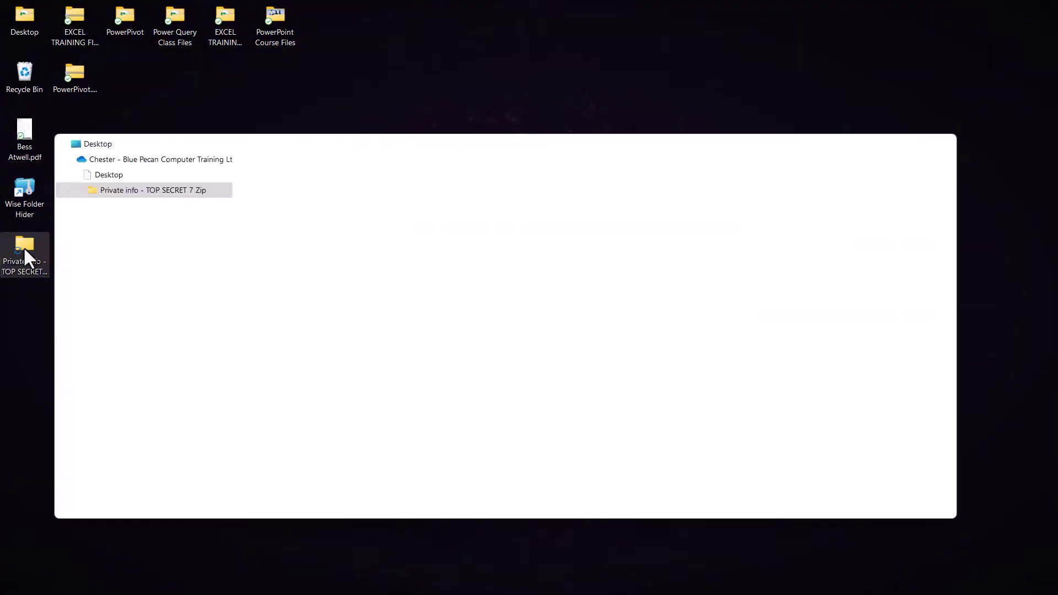
double_click(307, 255)
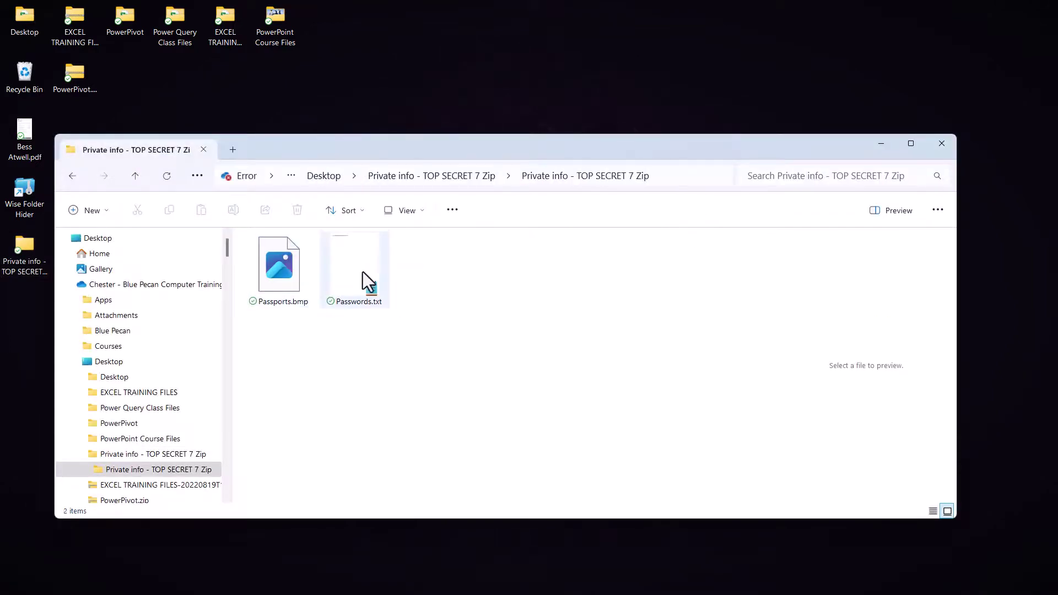
click(357, 266)
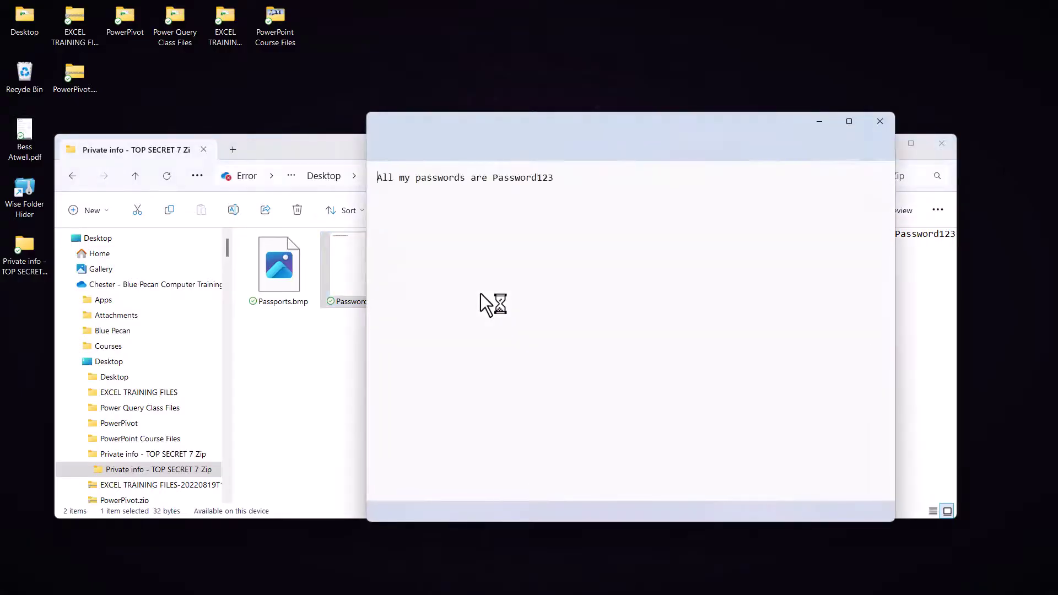
click(880, 124)
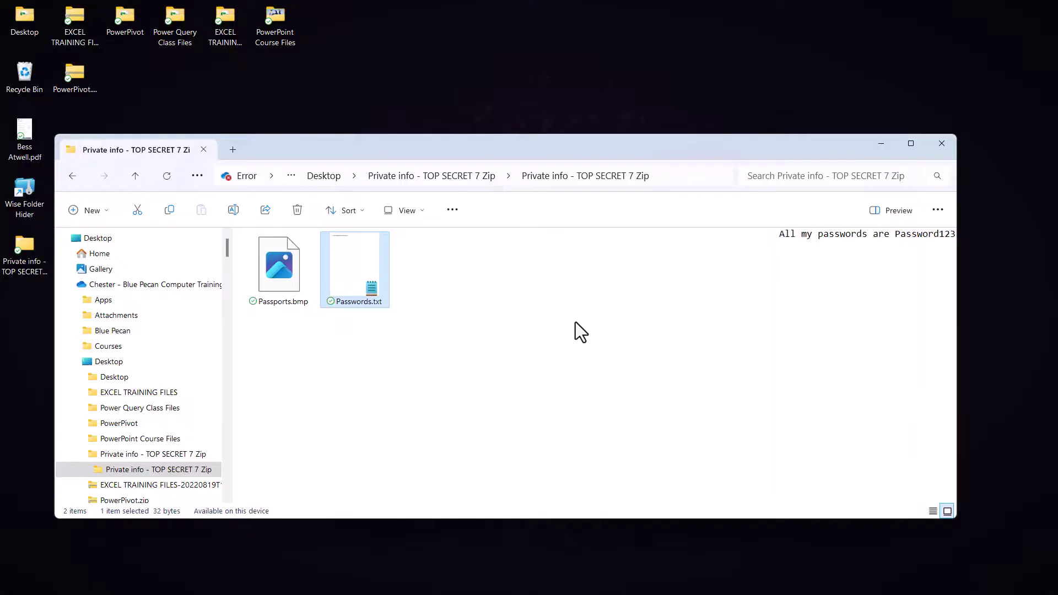